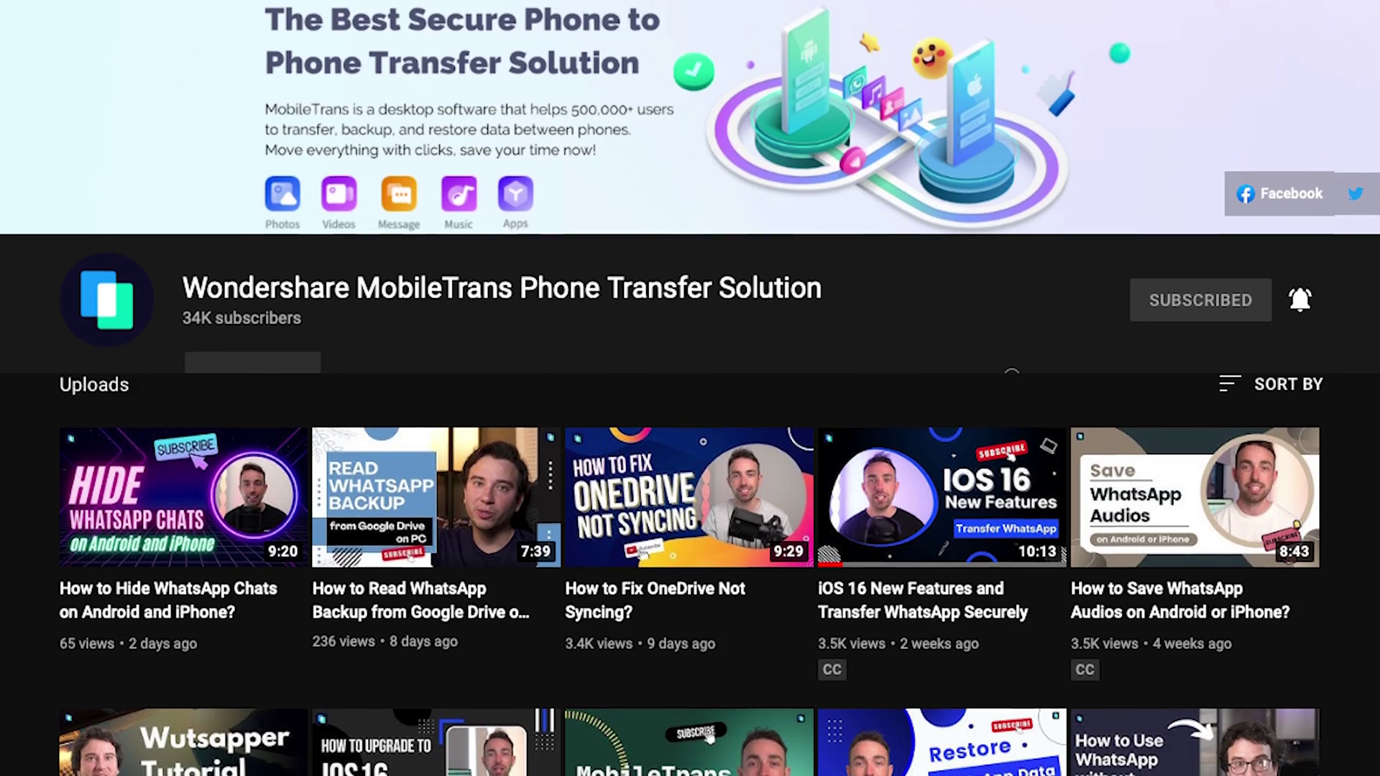
scroll(690, 389, "down", 5)
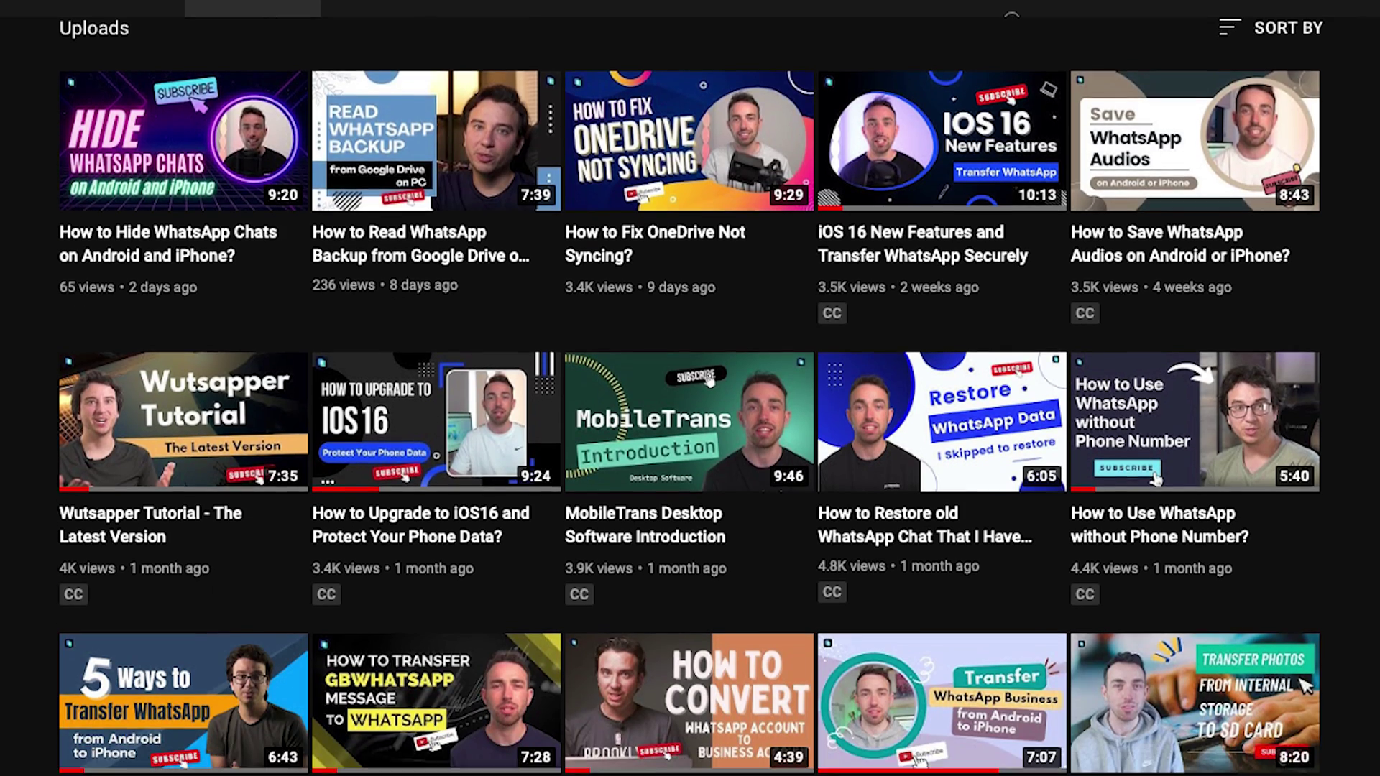
scroll(690, 388, "down", 5)
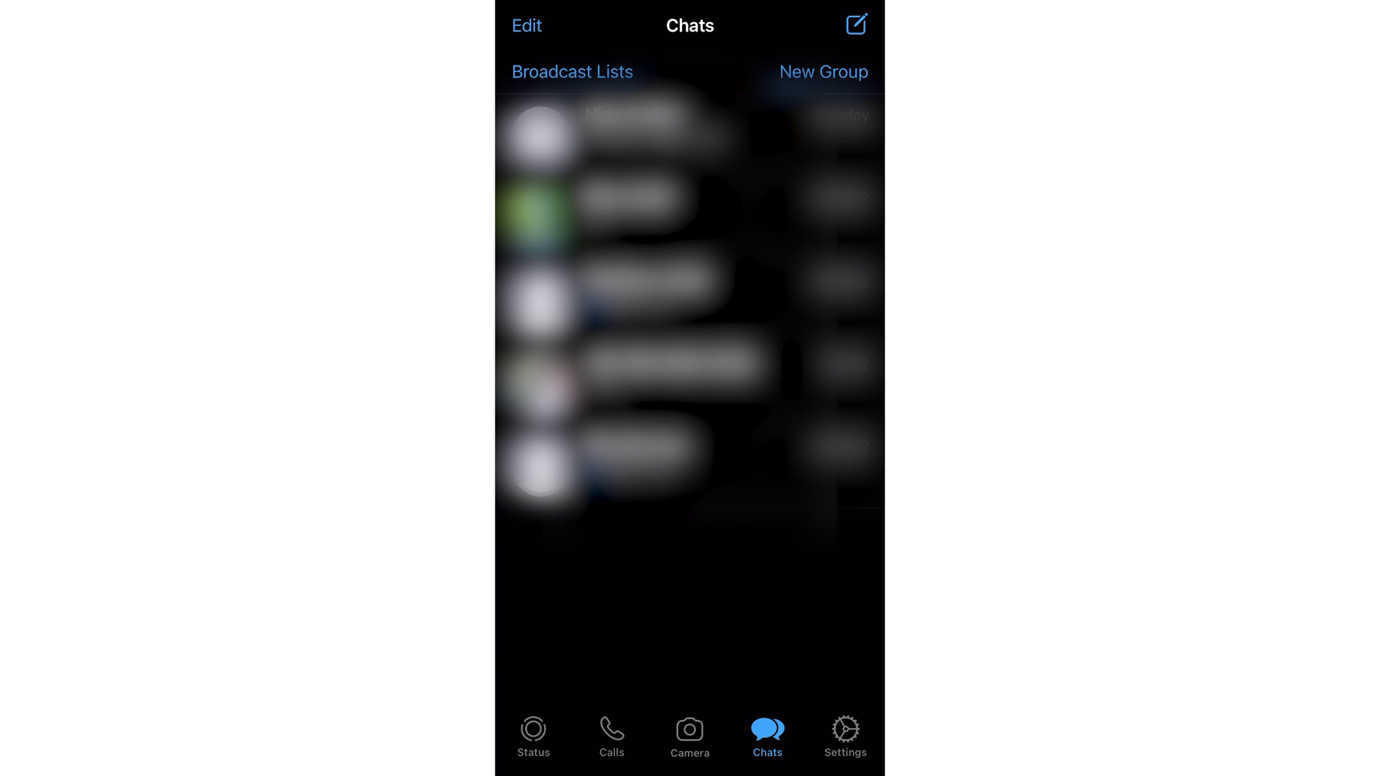
Step: Open Linked Devices in WhatsApp's settings on the phone and start linking a device up to the QR code scanner
left_click(845, 733)
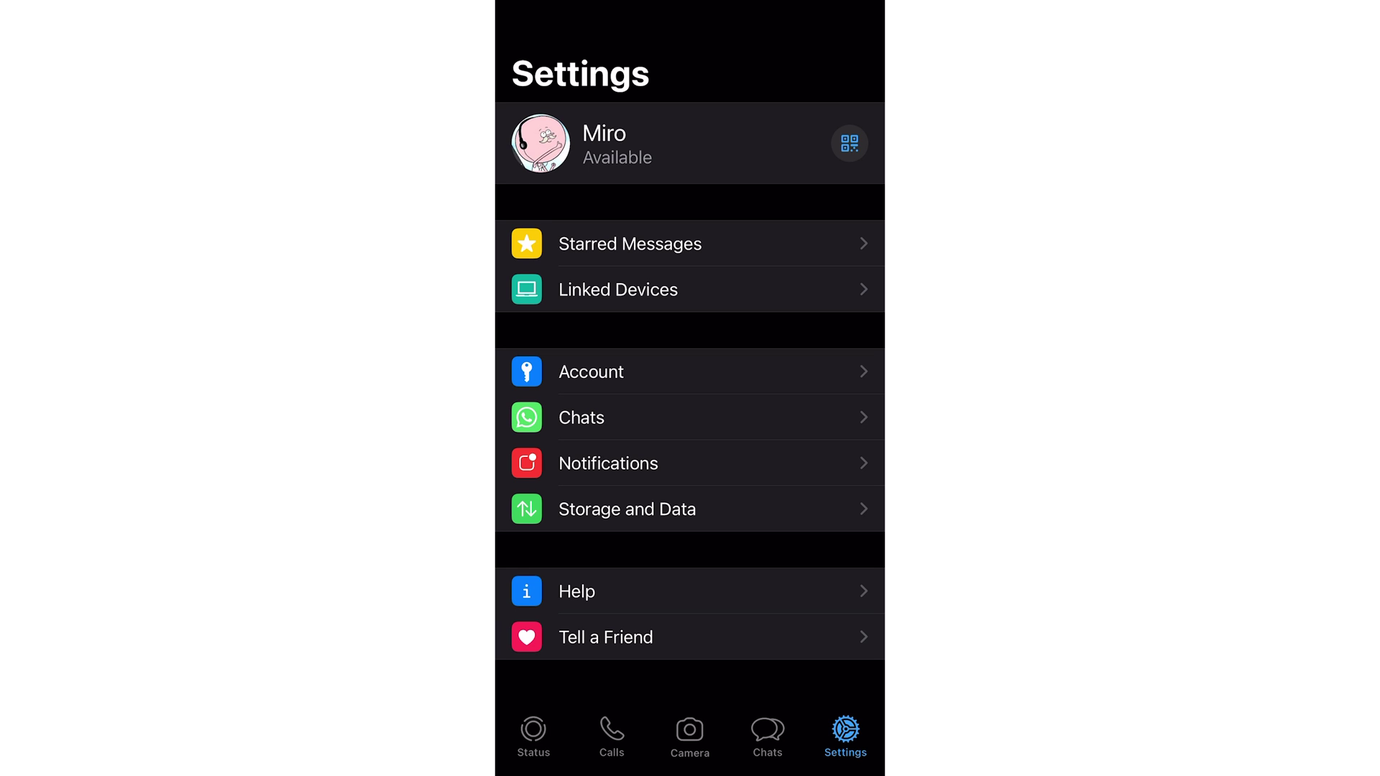
left_click(618, 289)
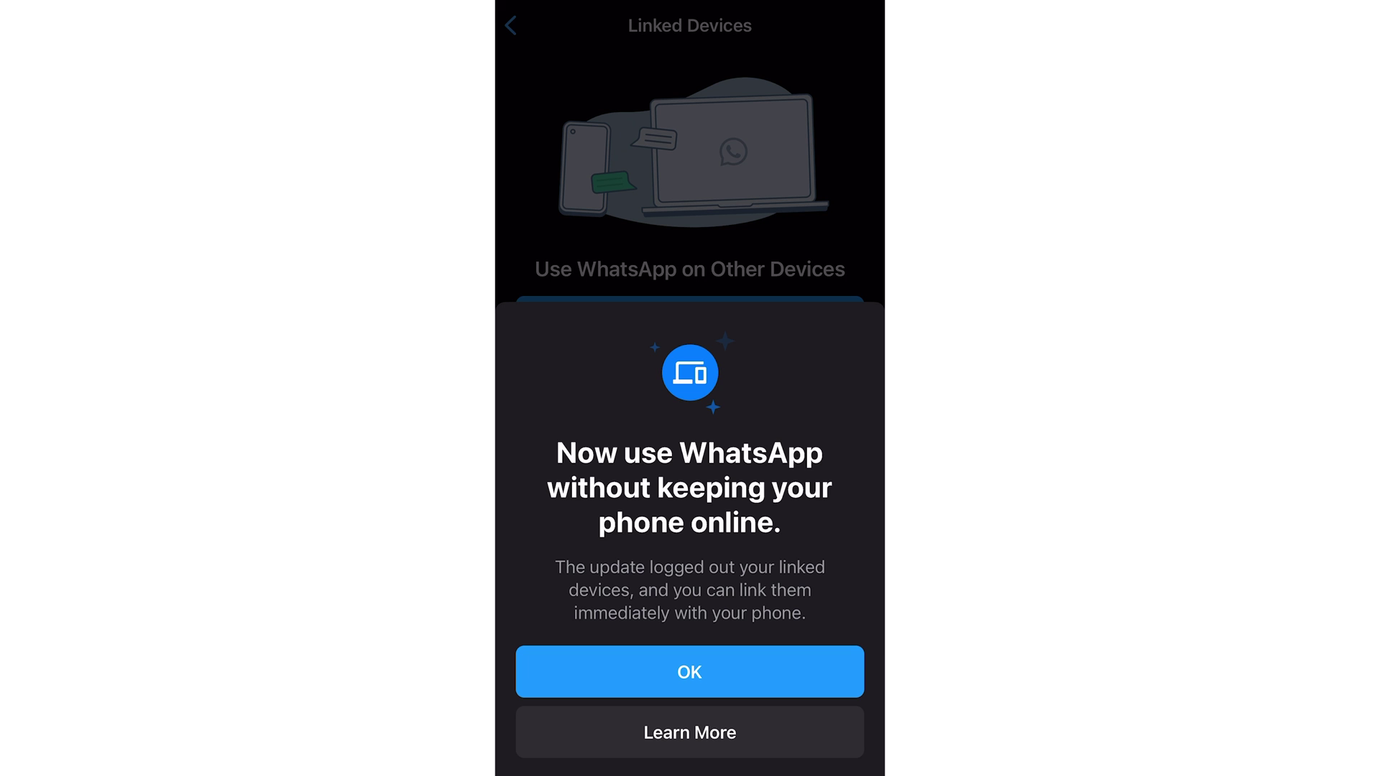
left_click(689, 671)
left_click(690, 320)
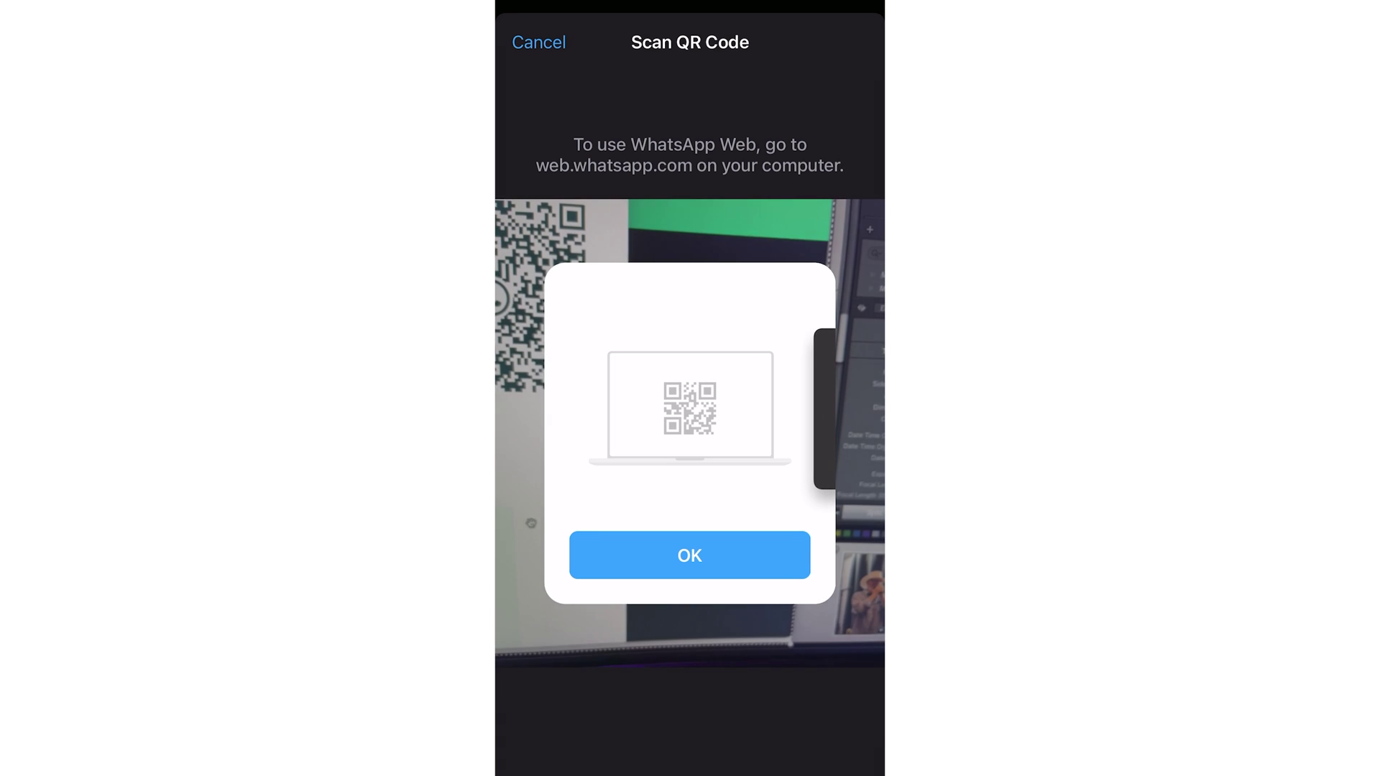
left_click(689, 554)
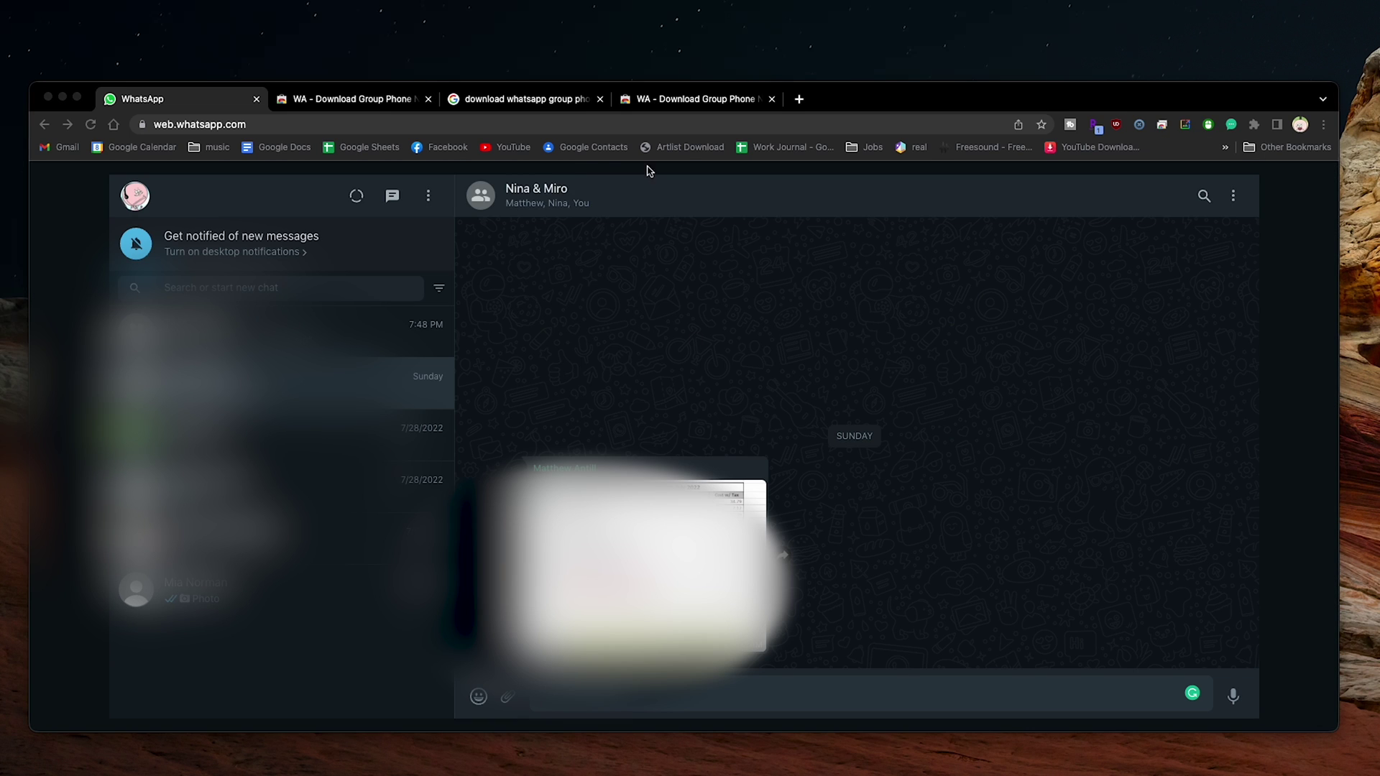
Step: Inspect the group name in the open WhatsApp Web chat header and copy the outerHTML of its span element
right_click(560, 188)
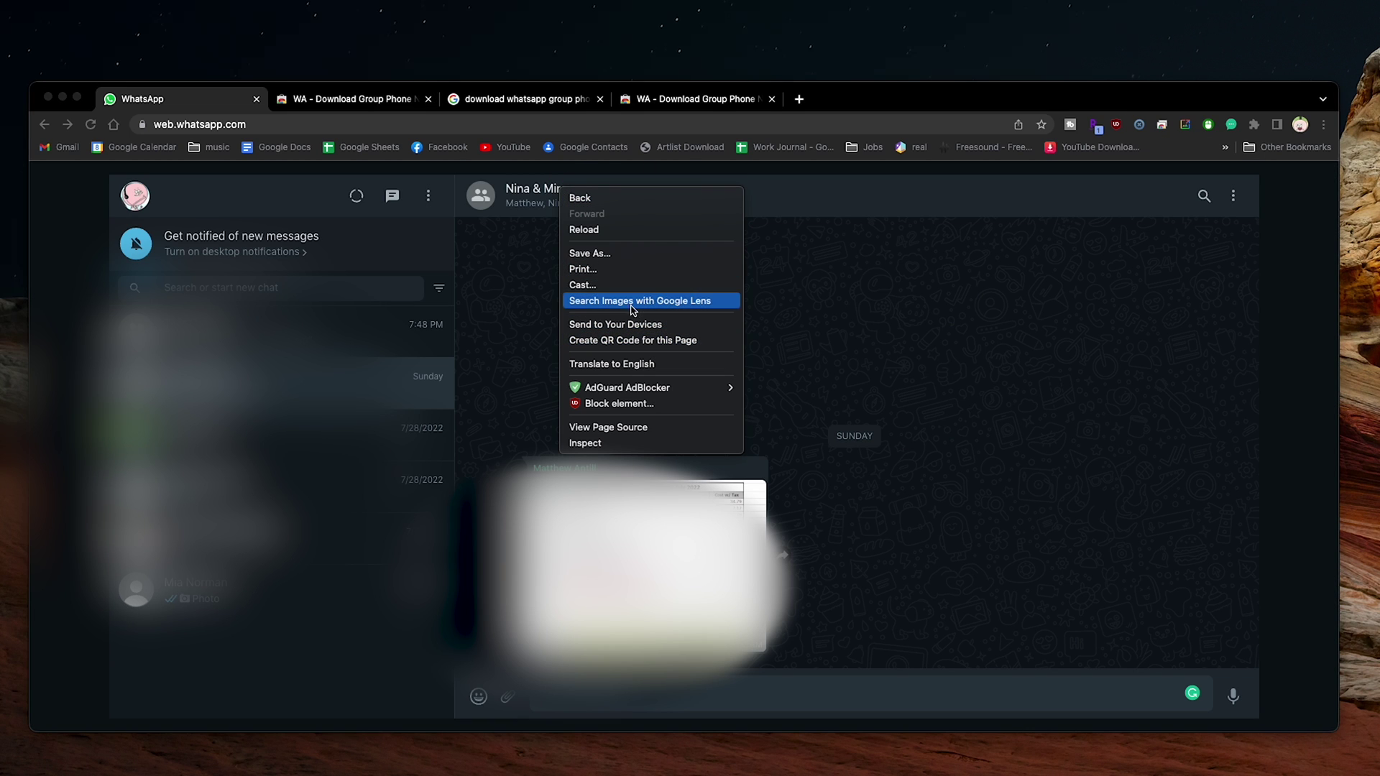
left_click(642, 443)
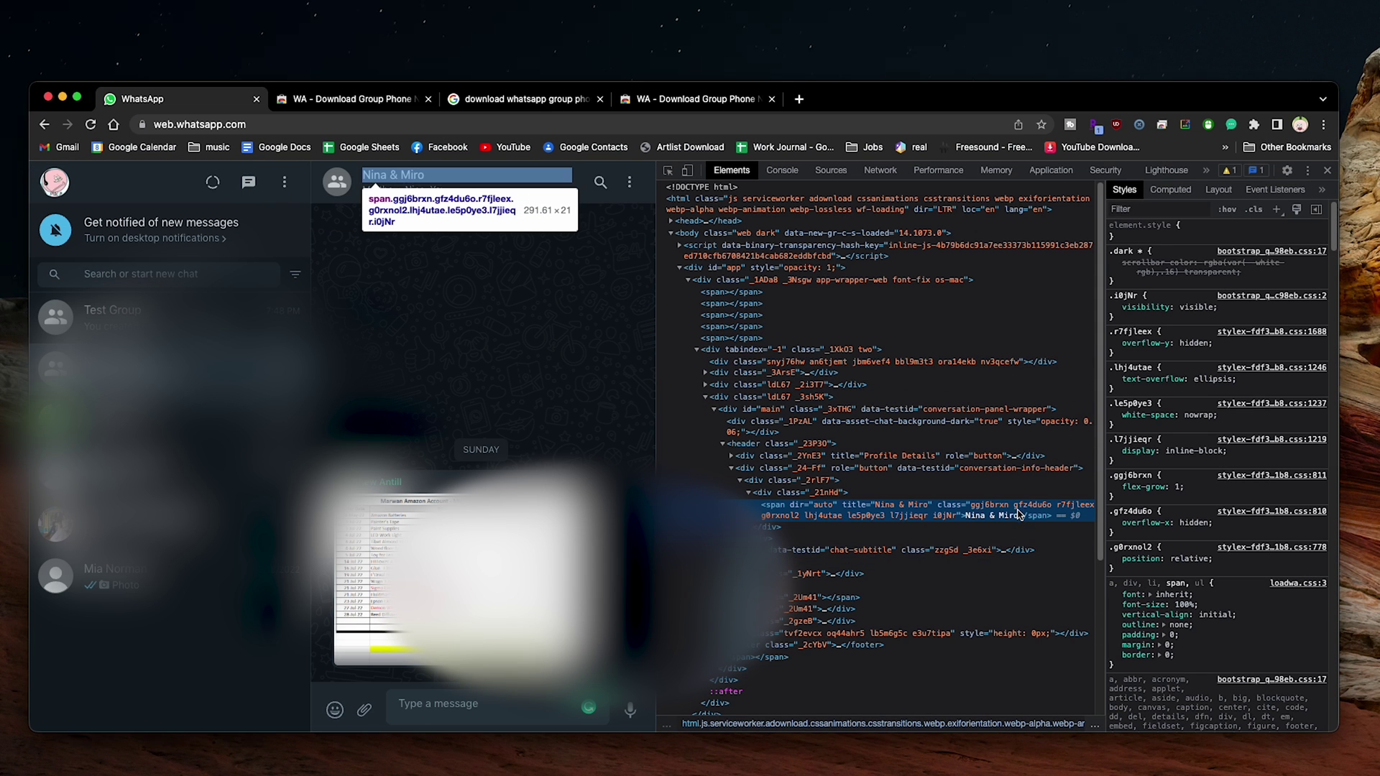
right_click(1061, 513)
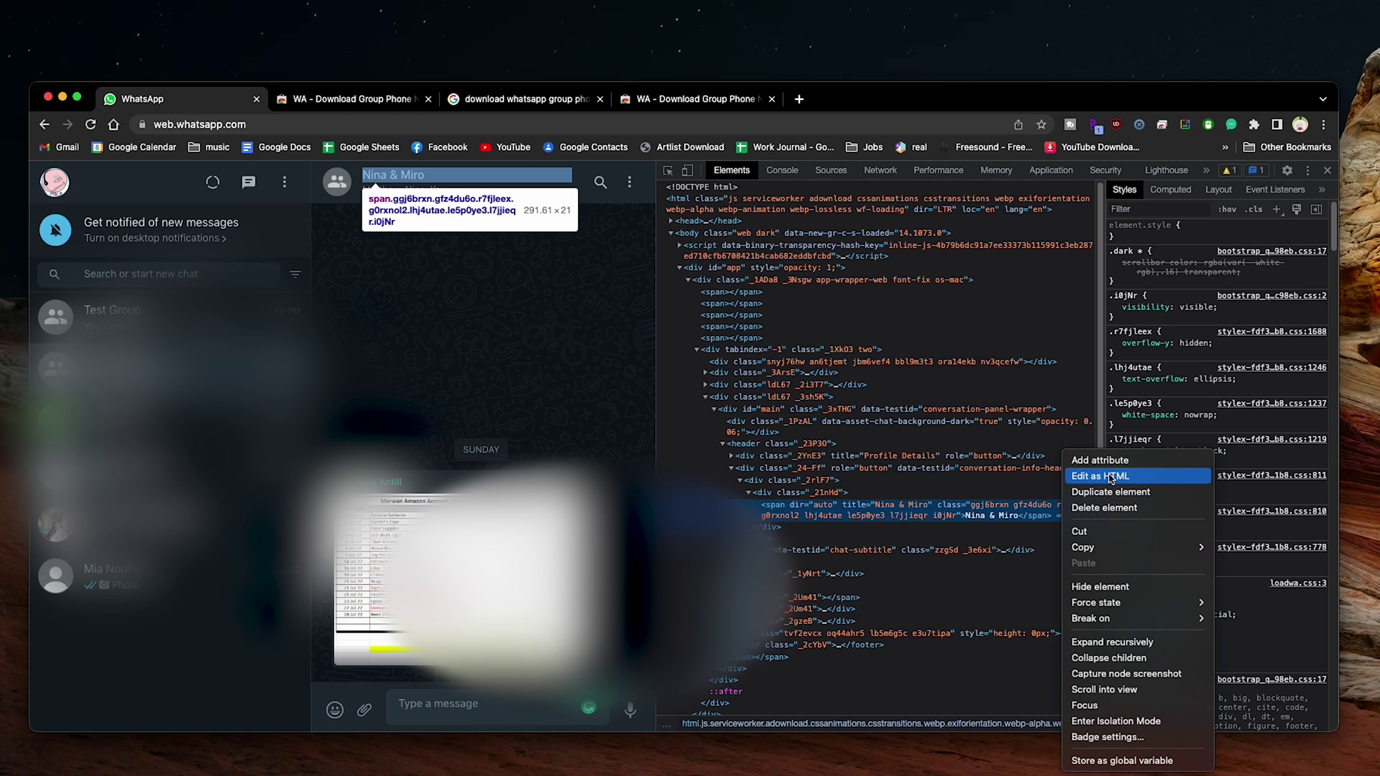
mouse_move(1160, 551)
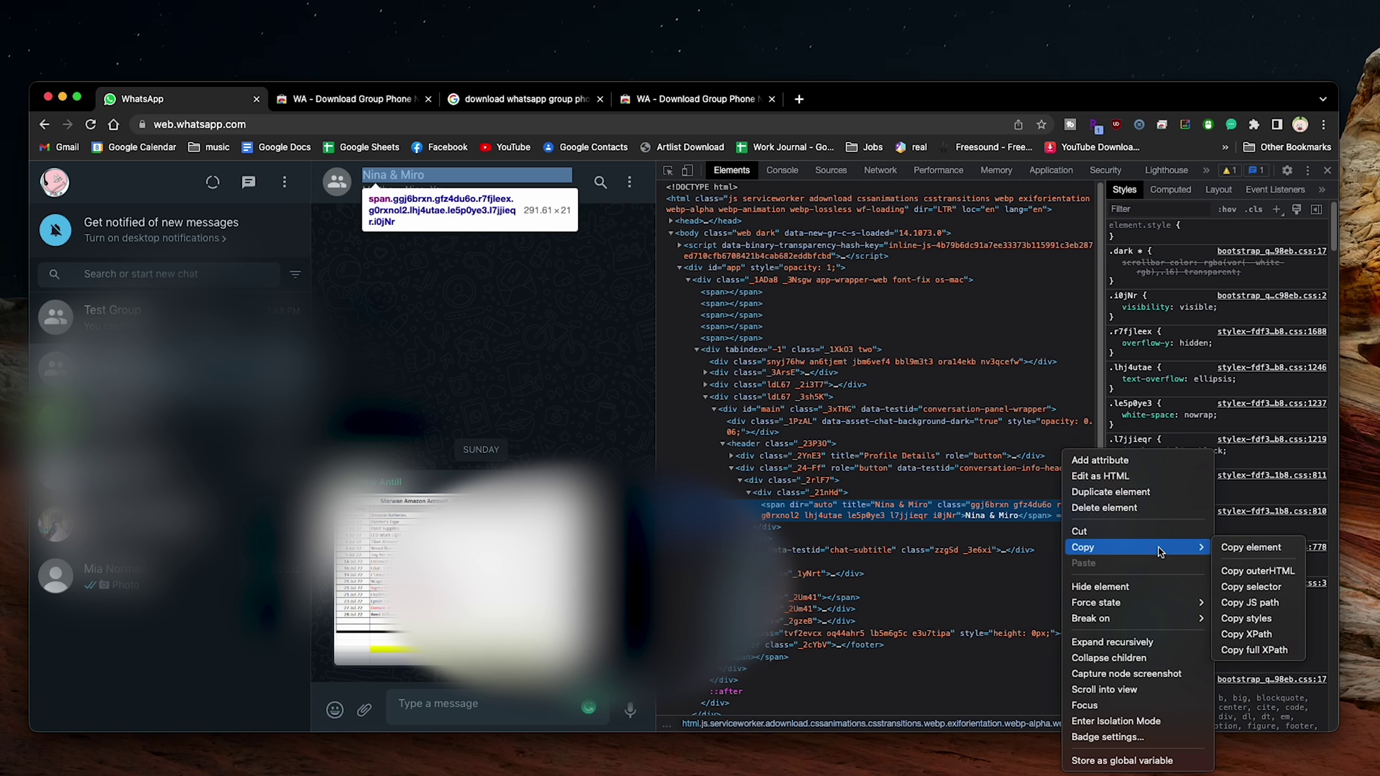
left_click(1258, 572)
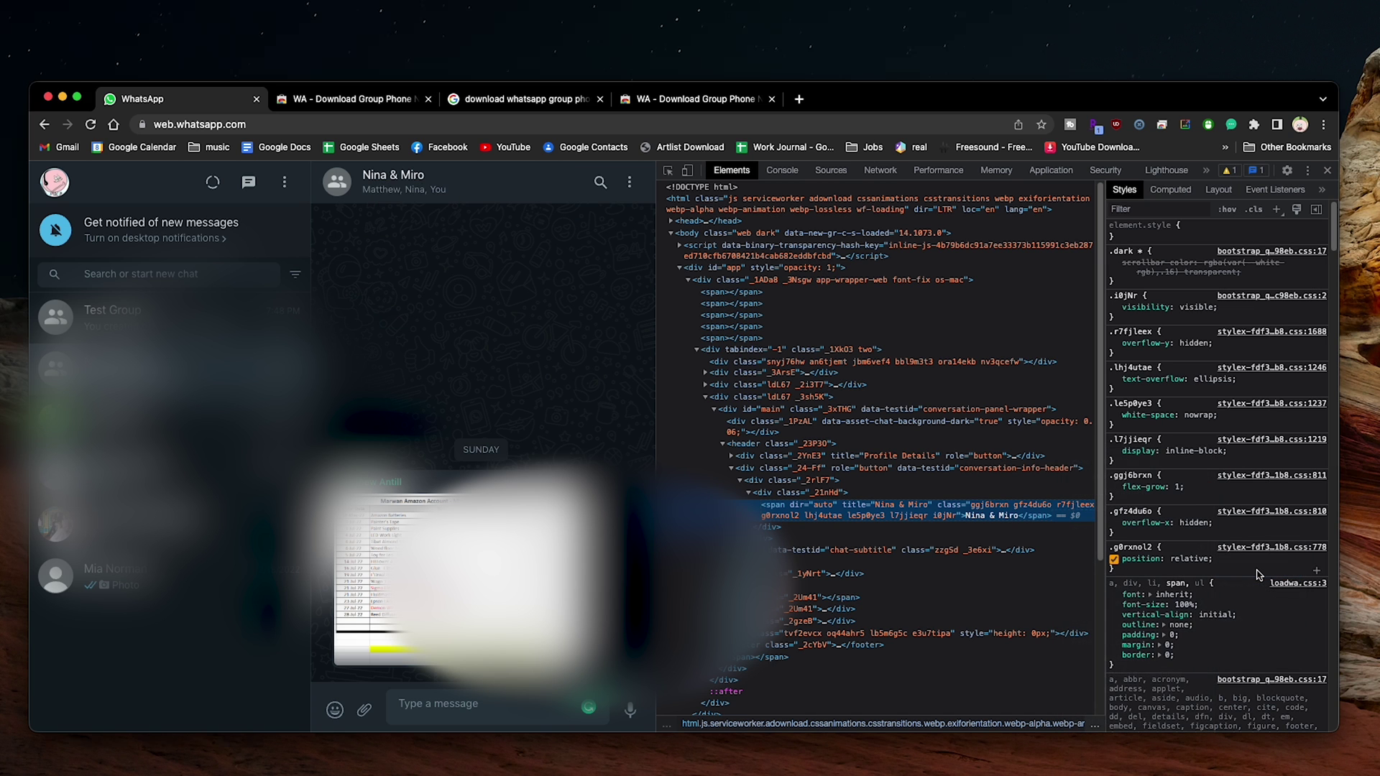
Step: Open TextEdit and paste the copied HTML of the group header into a new untitled document
key("super+space")
type("text")
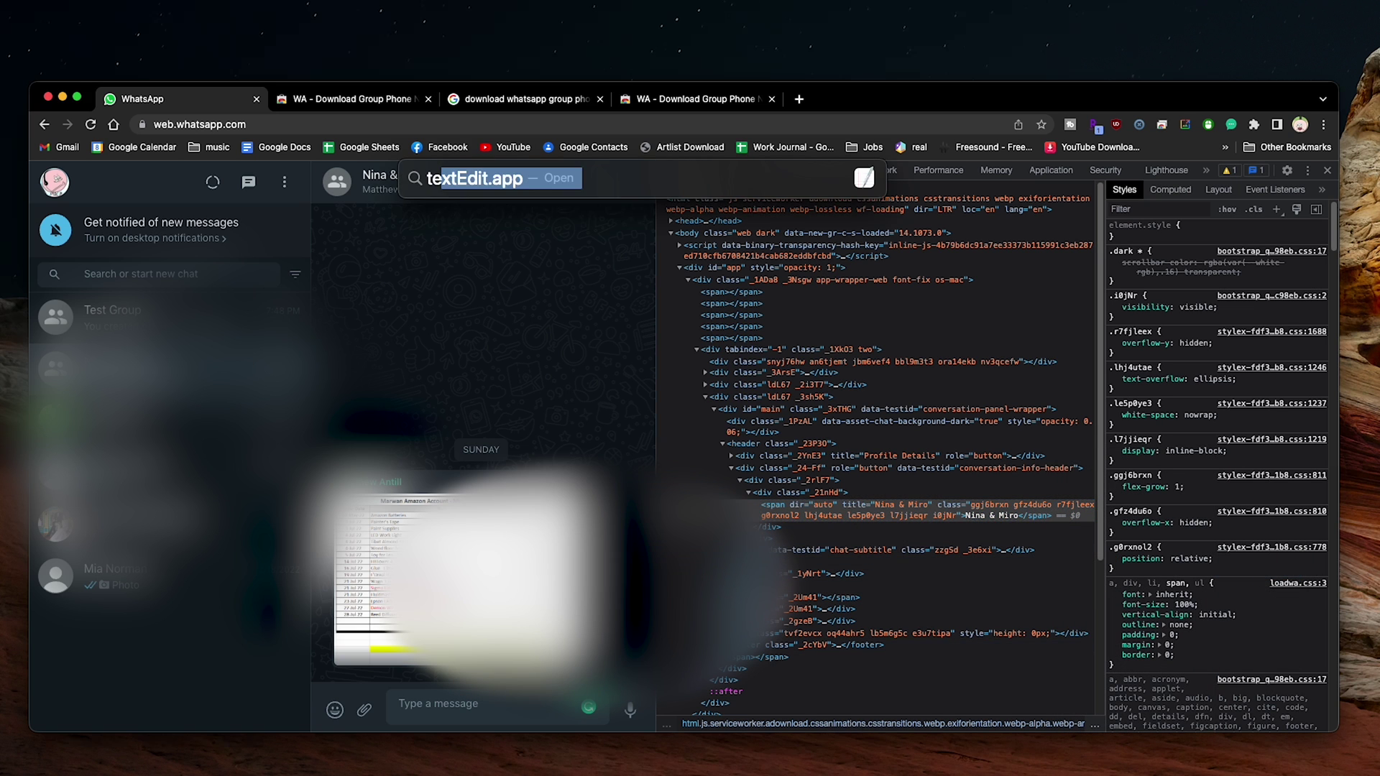
key("Return")
double_click(1190, 206)
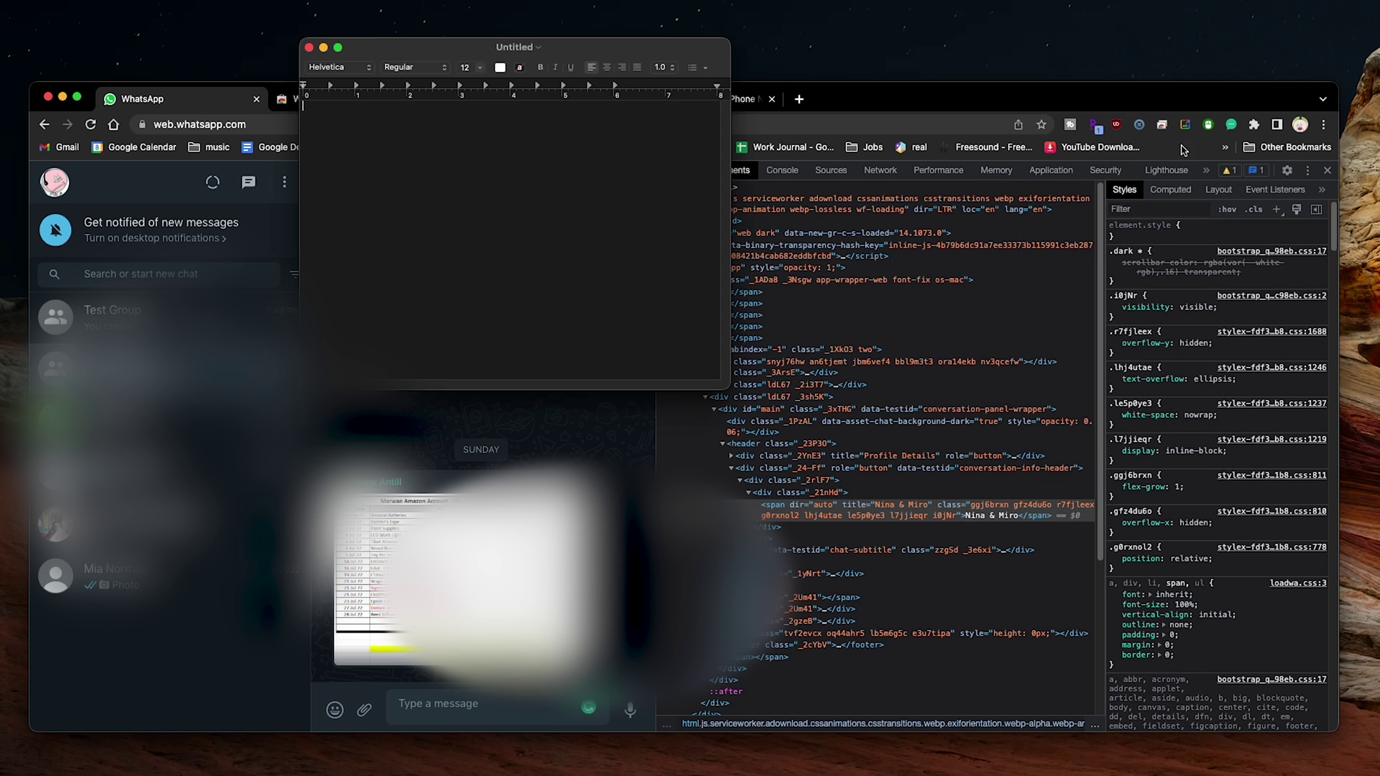
type("<span dir=\"auto\" title=\"Nina &amp; Miro\" class=\"ggj6brxn gfz4du6o r7fjleex g0rxnol2 lhj4utae le5p0ye3 l7jjieqr i0jNr\">Nina &amp; Miro</span>")
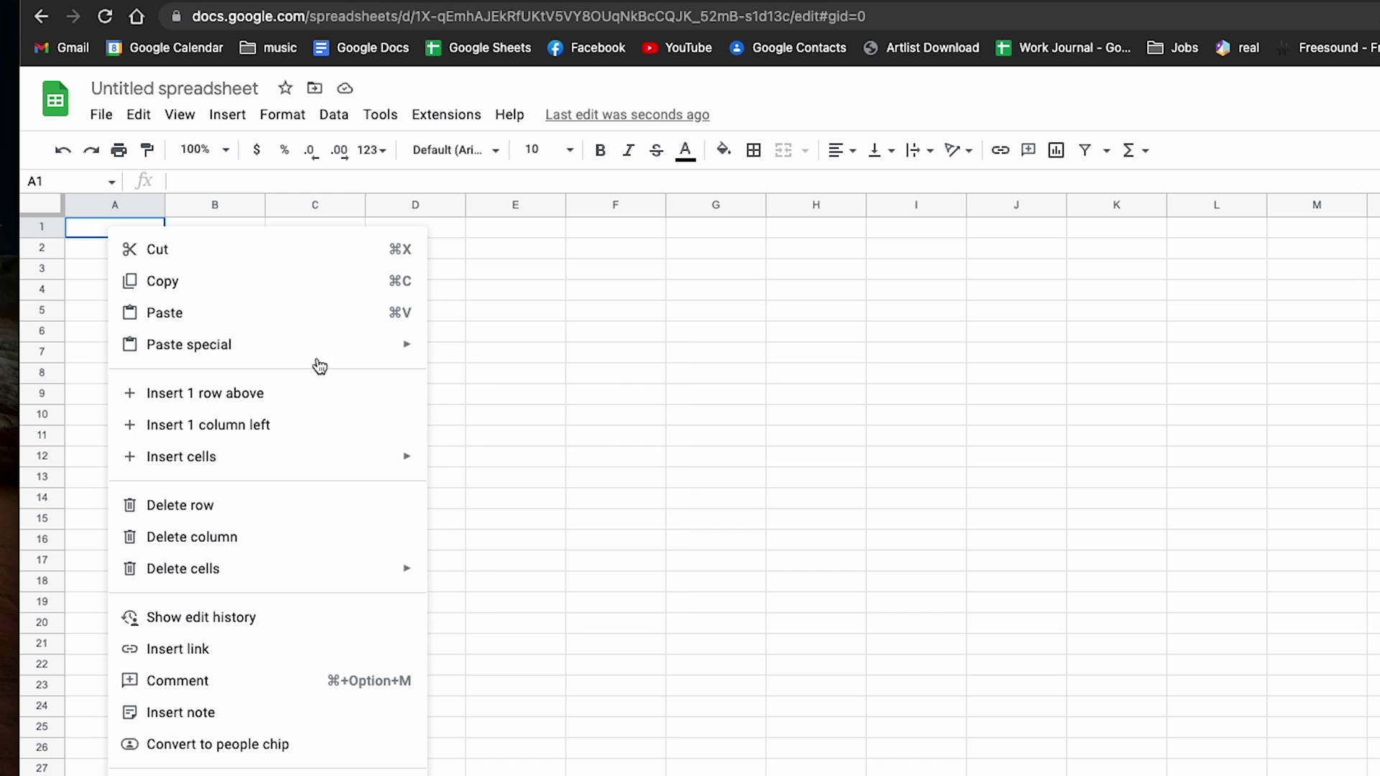
Step: Paste the copied names into the Google Sheets spreadsheet with Paste special, trying Transposed in A1 and Values only in A1:C4
mouse_move(337, 365)
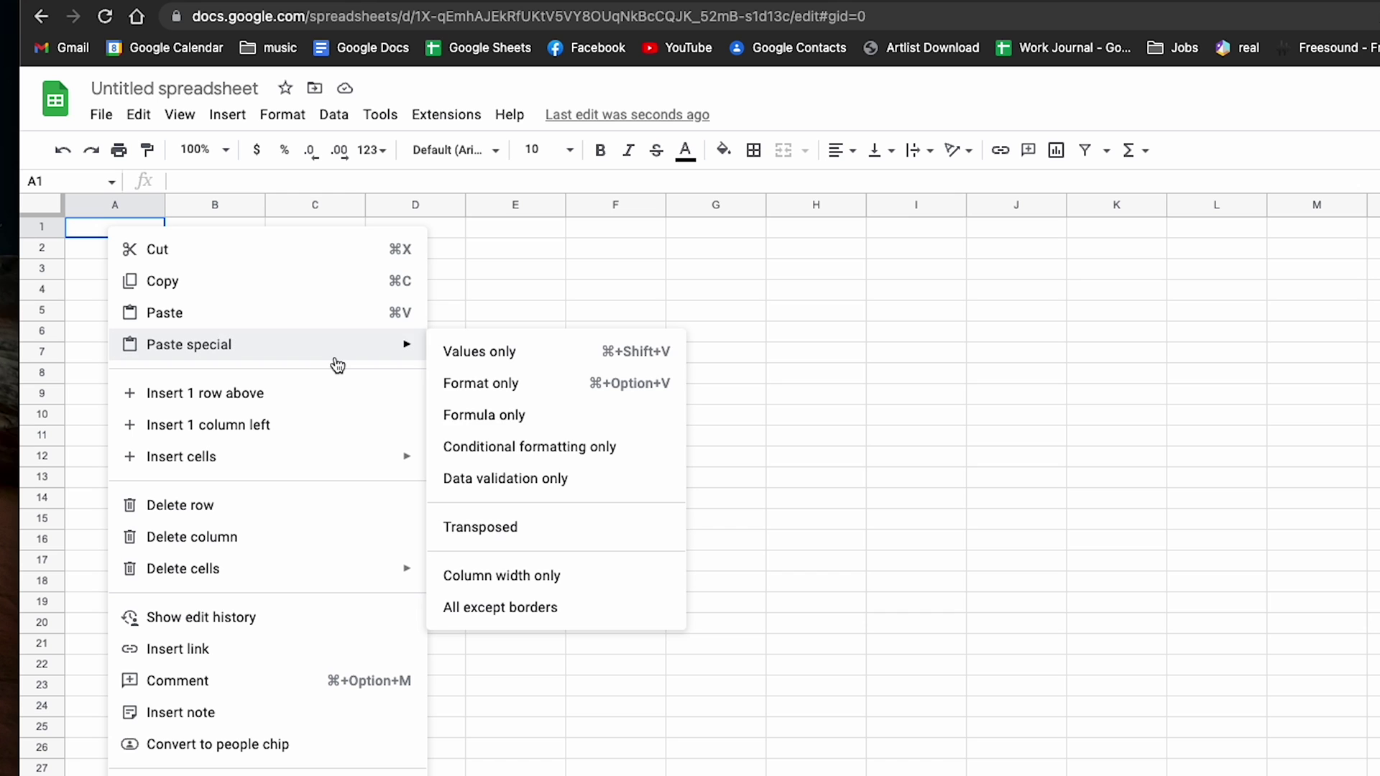
left_click(498, 525)
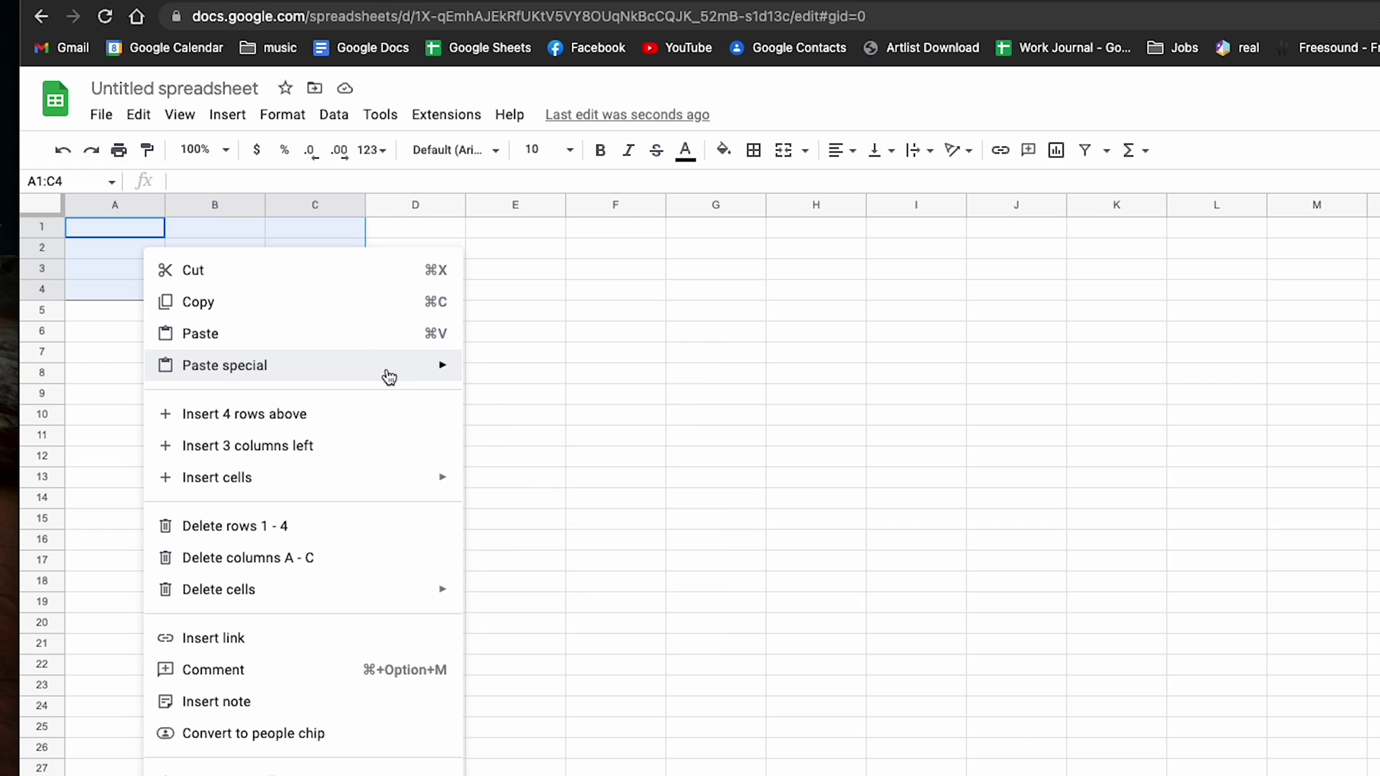
mouse_move(441, 370)
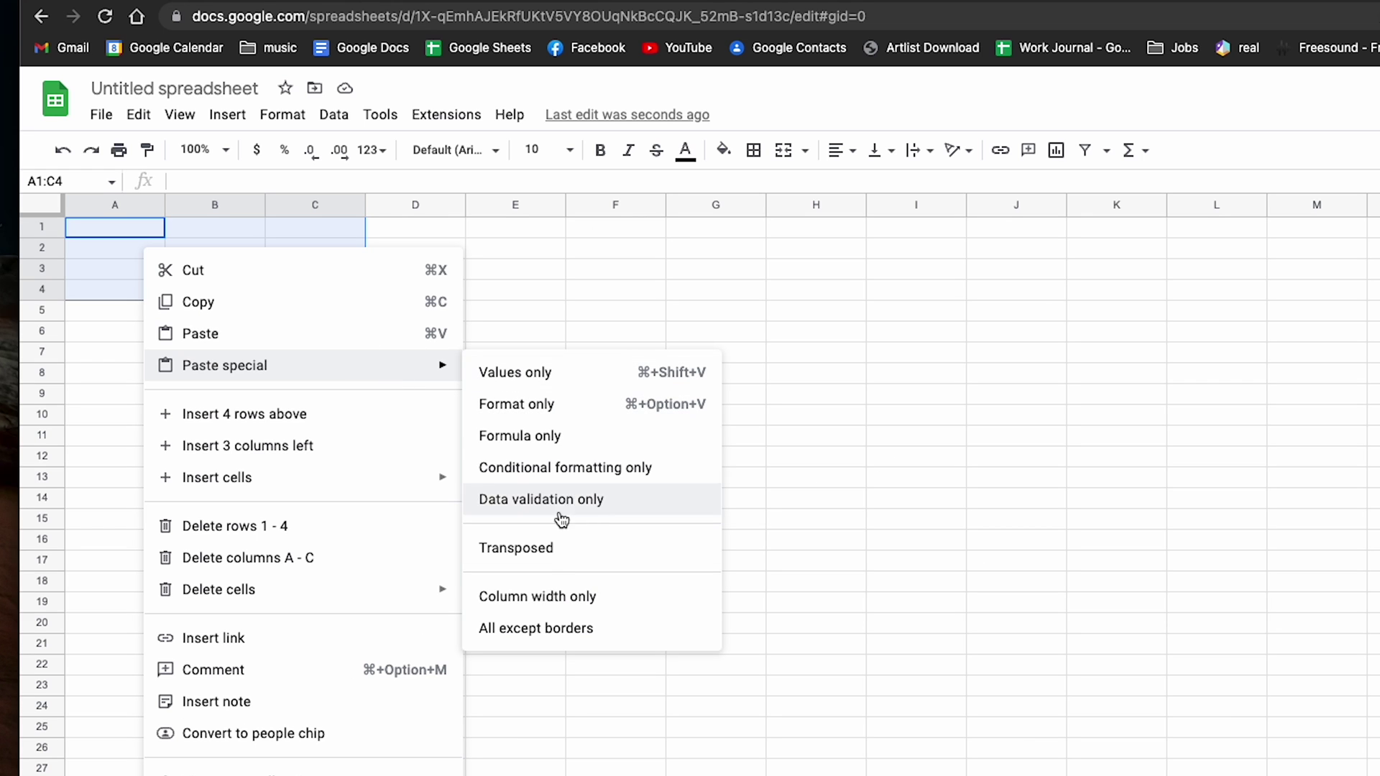
left_click(577, 383)
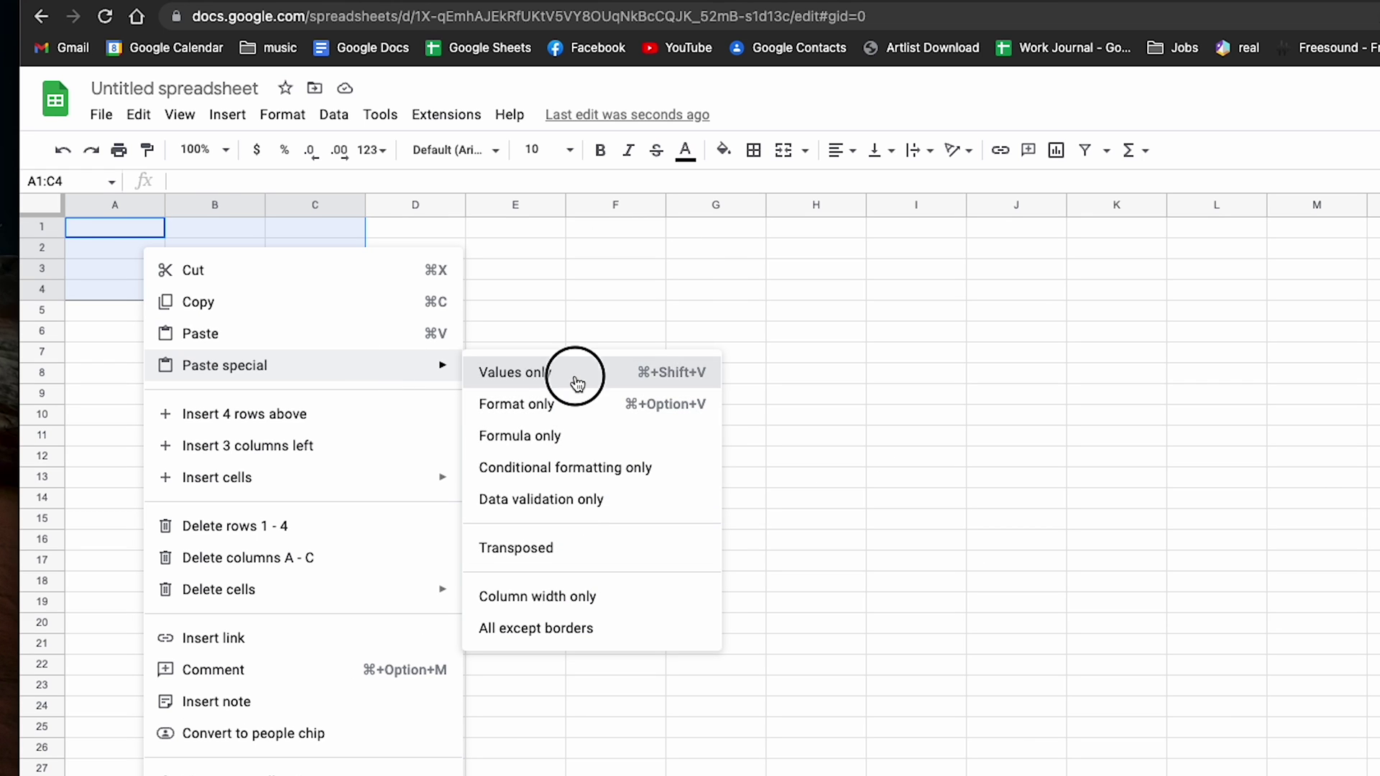
Step: Dismiss the cell options without pasting again and delete the contents of cell A1
right_click(123, 220)
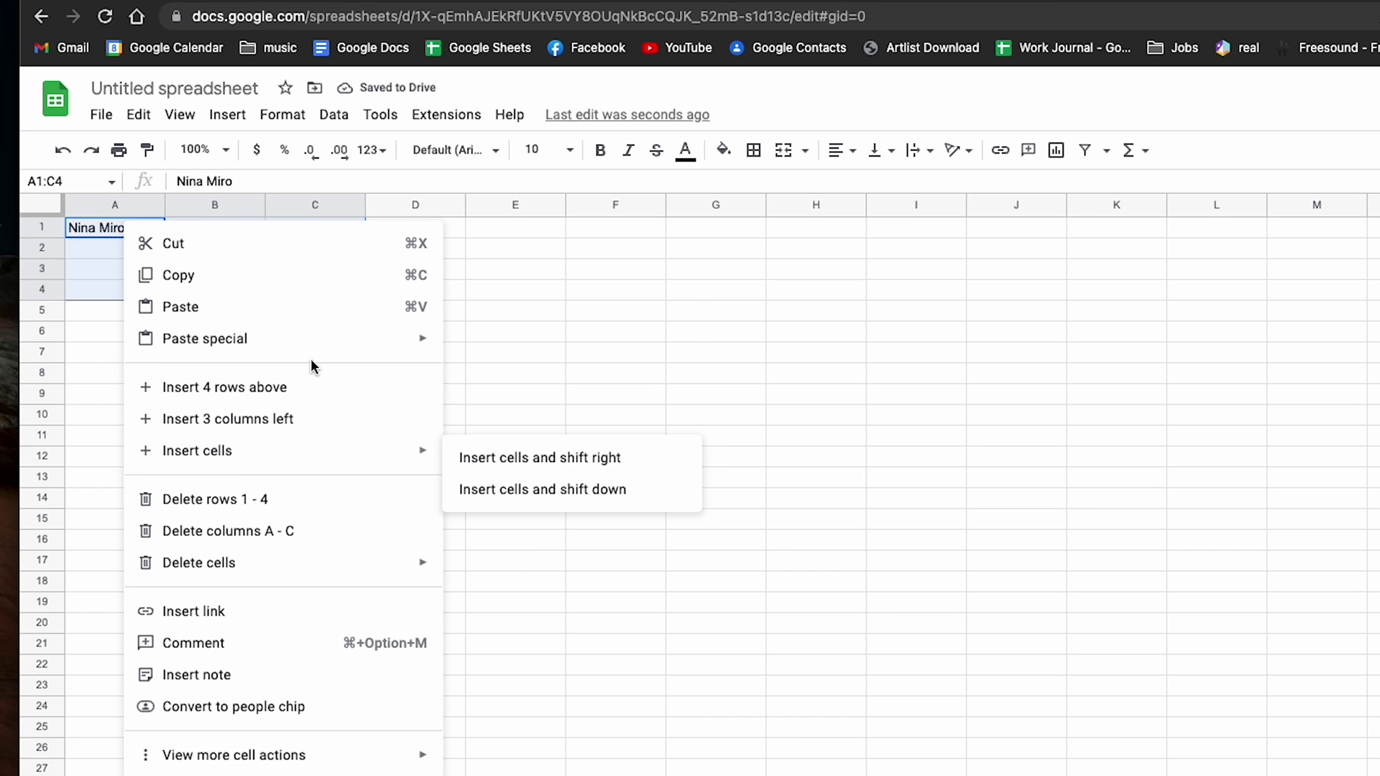
mouse_move(309, 344)
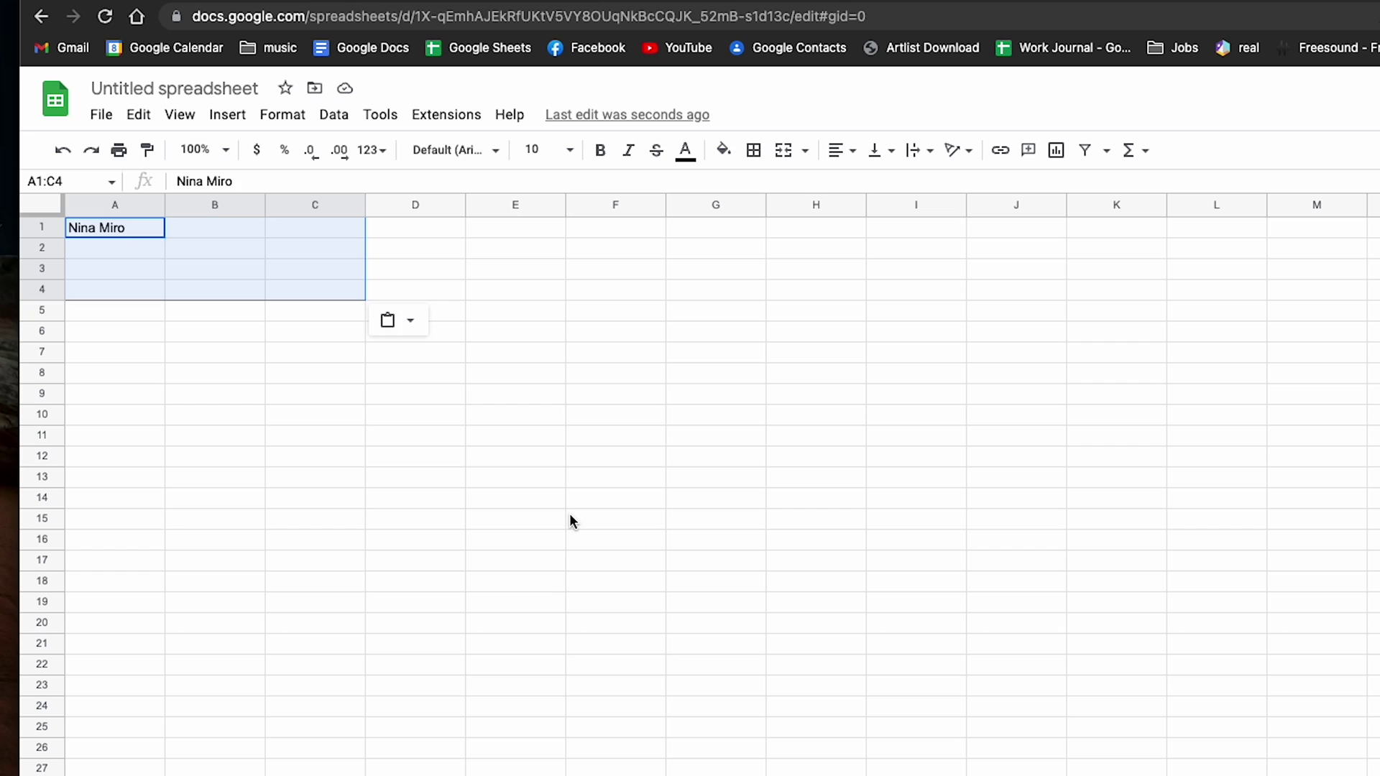
left_click(214, 456)
left_click(113, 231)
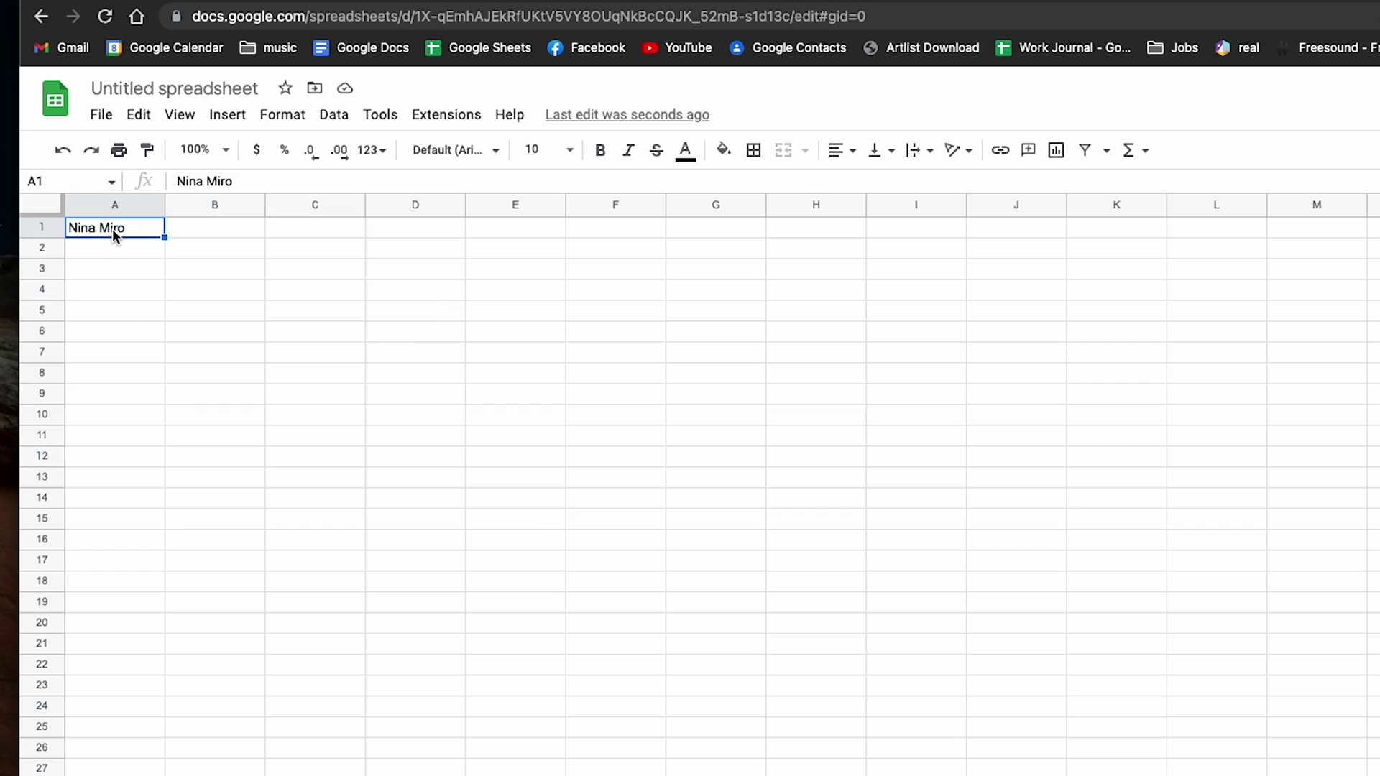
key("Delete")
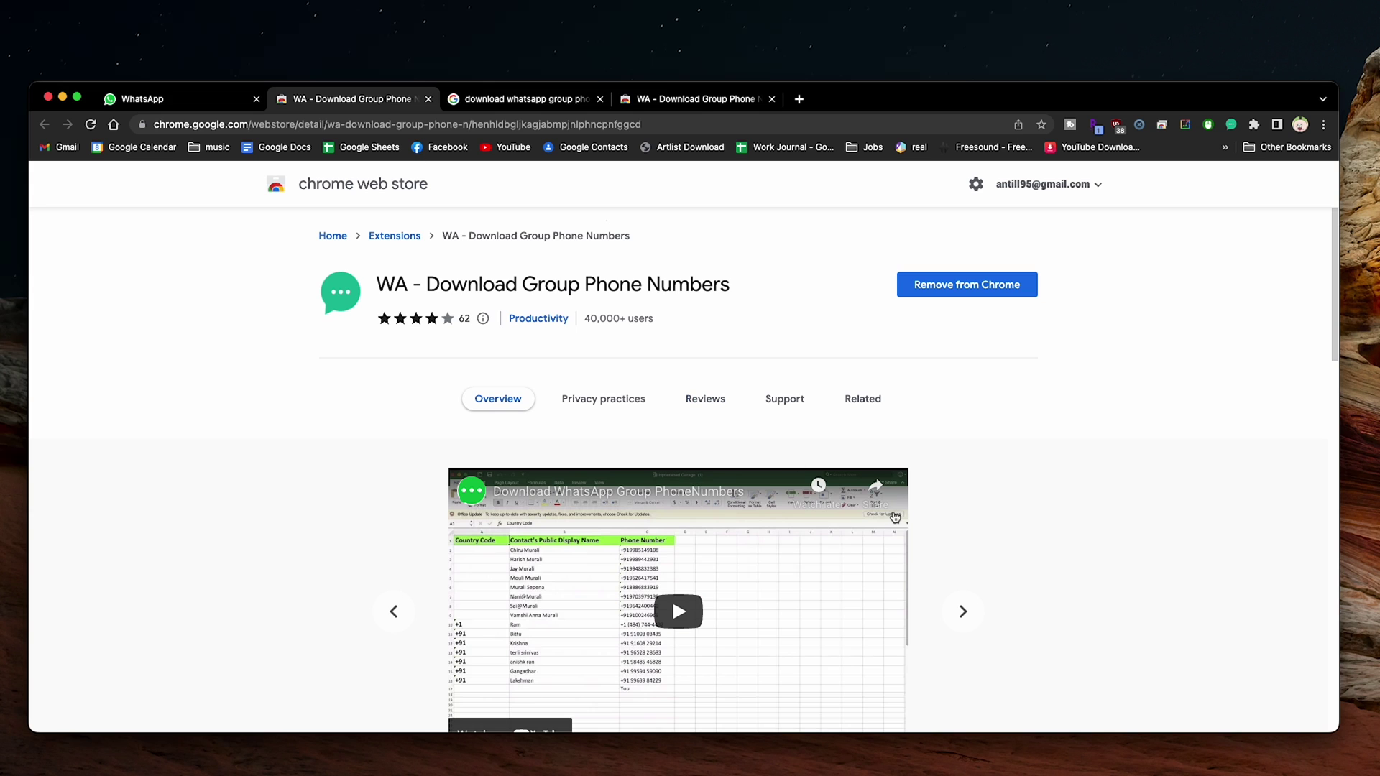
Step: Play the demo video on the WA - Download Group Phone Numbers extension page and pause it
scroll(895, 518, "down", 2)
left_click(693, 548)
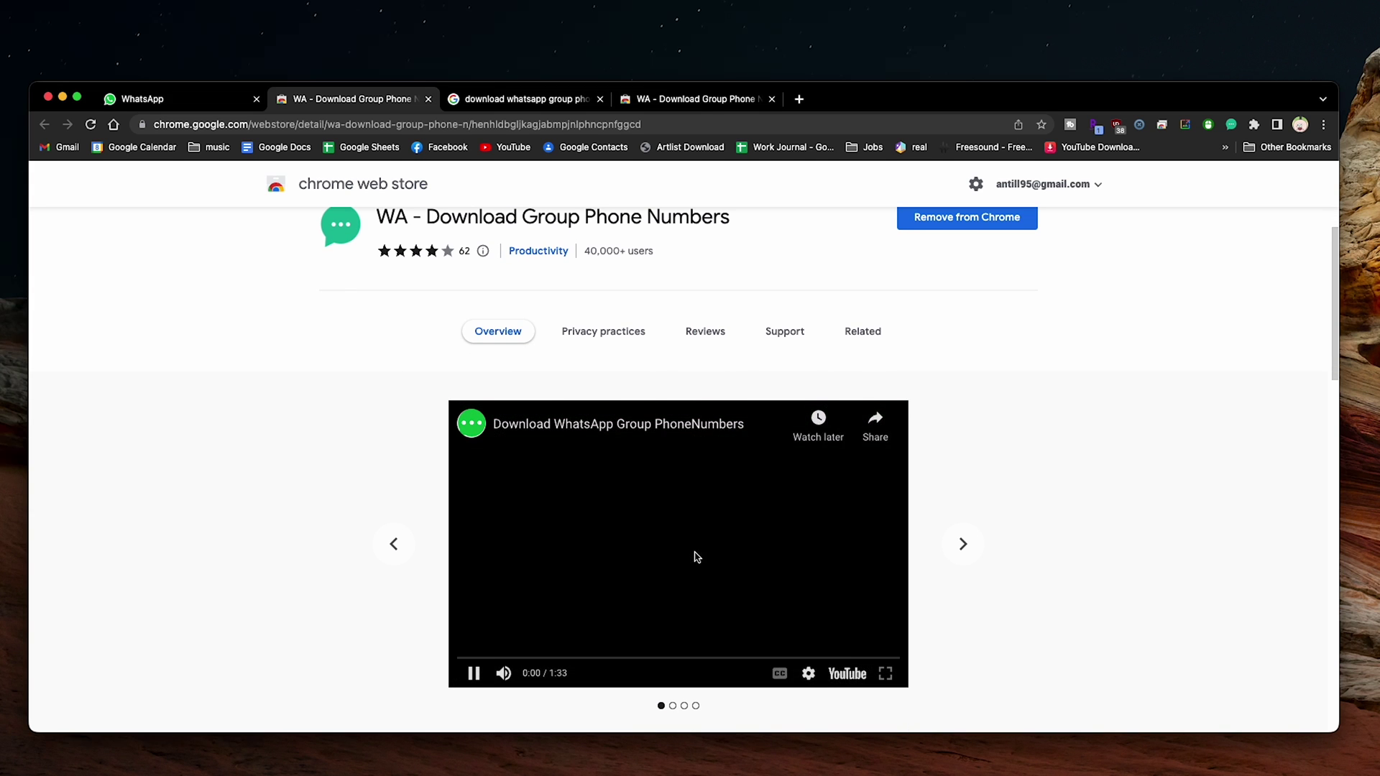
left_click(484, 659)
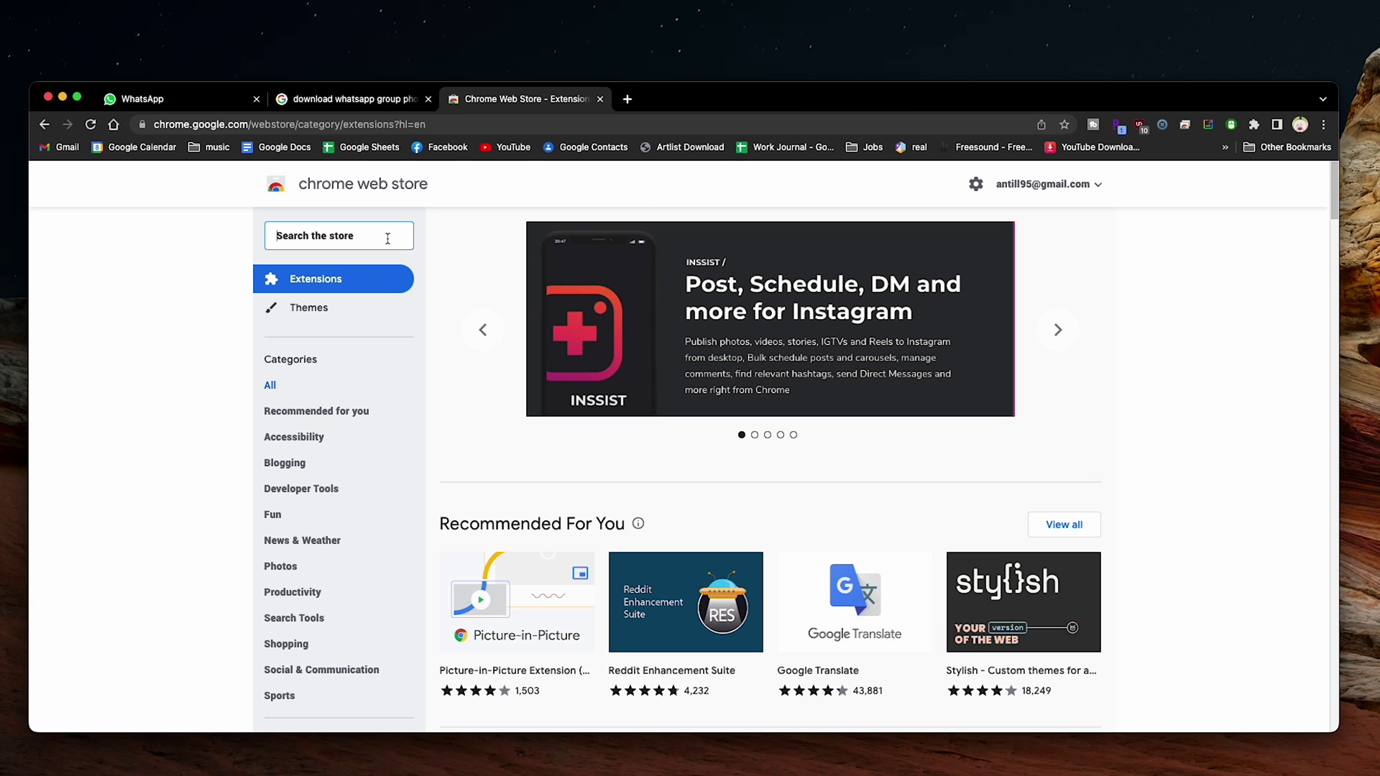
Step: Search the Chrome Web Store for "Download WhatsApp Group Phone Number" and add the WA - Download Group Phone Numbers extension to Chrome
type("Download WhatsApp Group Phone Number")
key("Return")
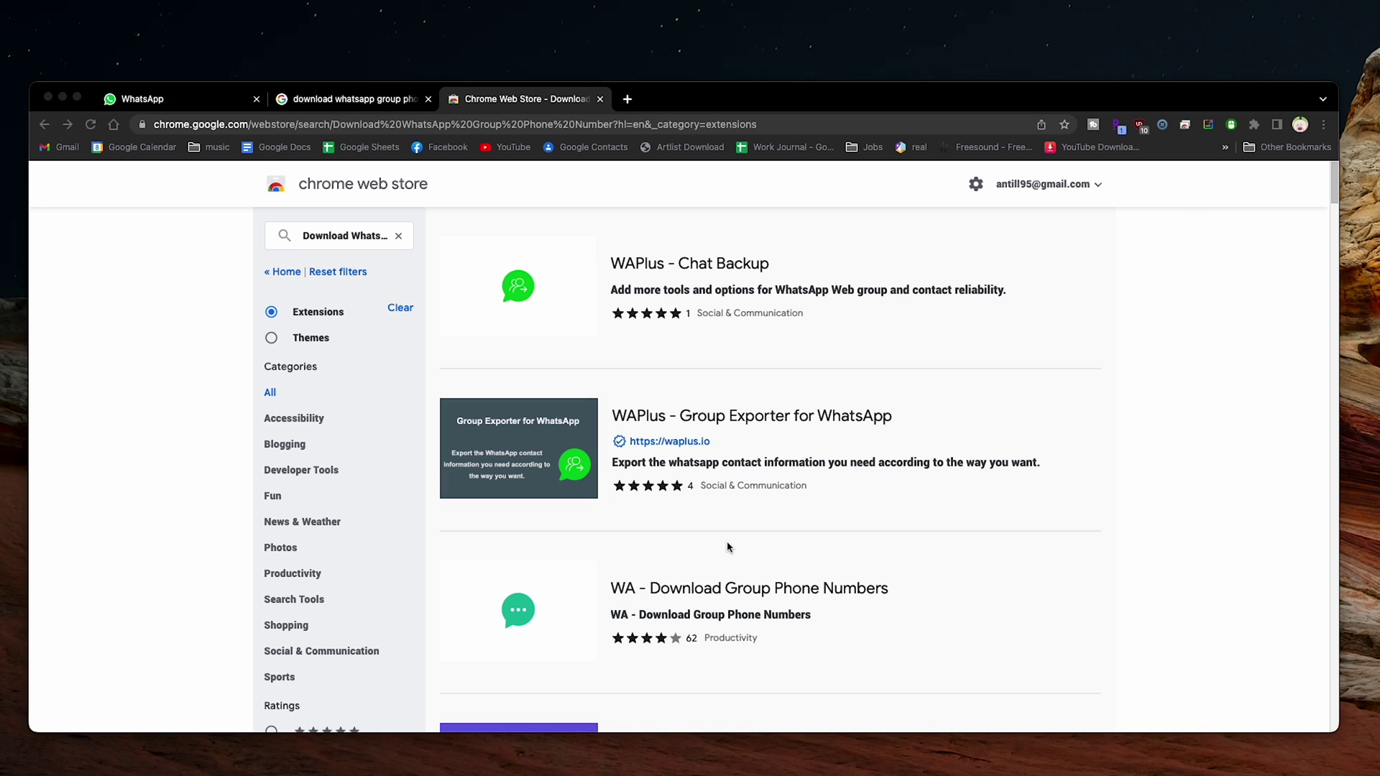
left_click(722, 595)
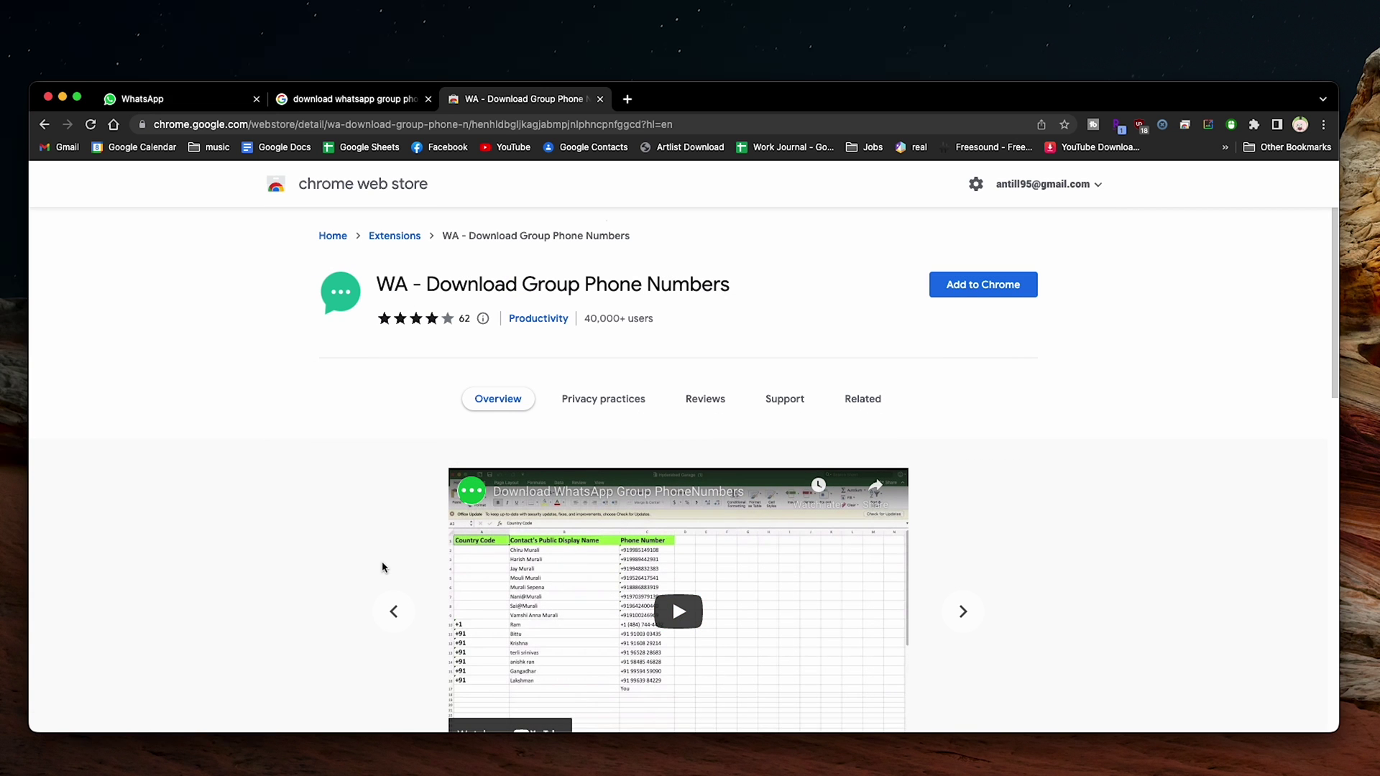
left_click(1002, 285)
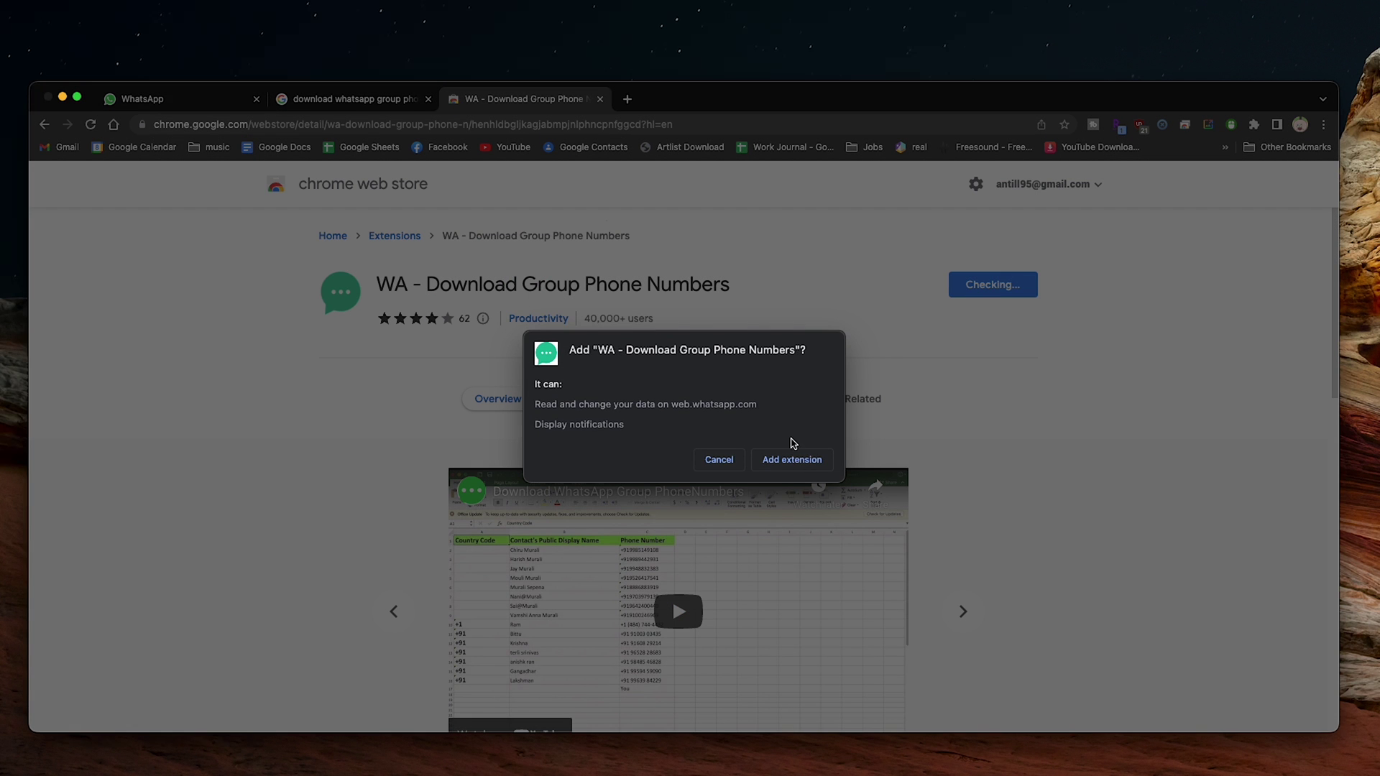
left_click(803, 462)
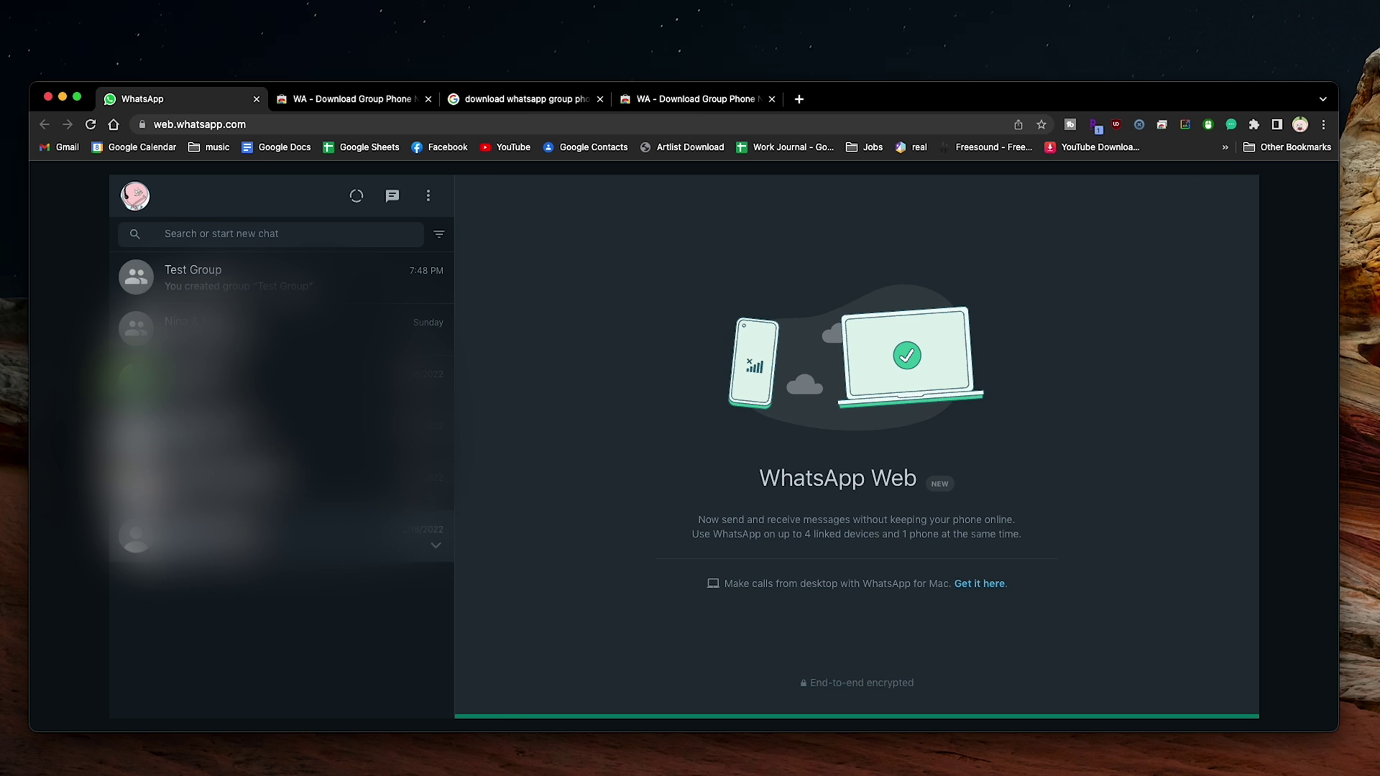
Step: Open the second group chat in the WhatsApp Web chat list and download its contact info with the extension's Download info option
left_click(215, 276)
left_click(274, 385)
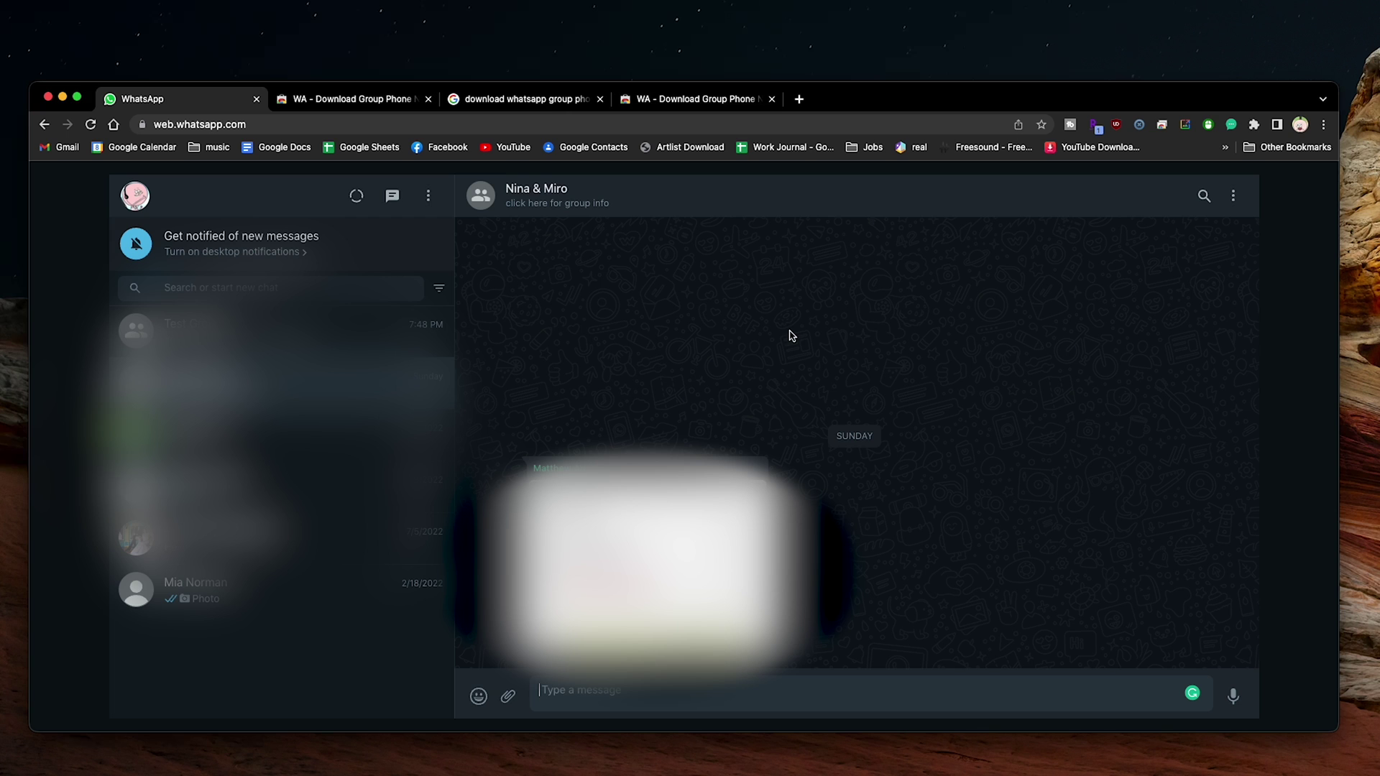
left_click(1235, 197)
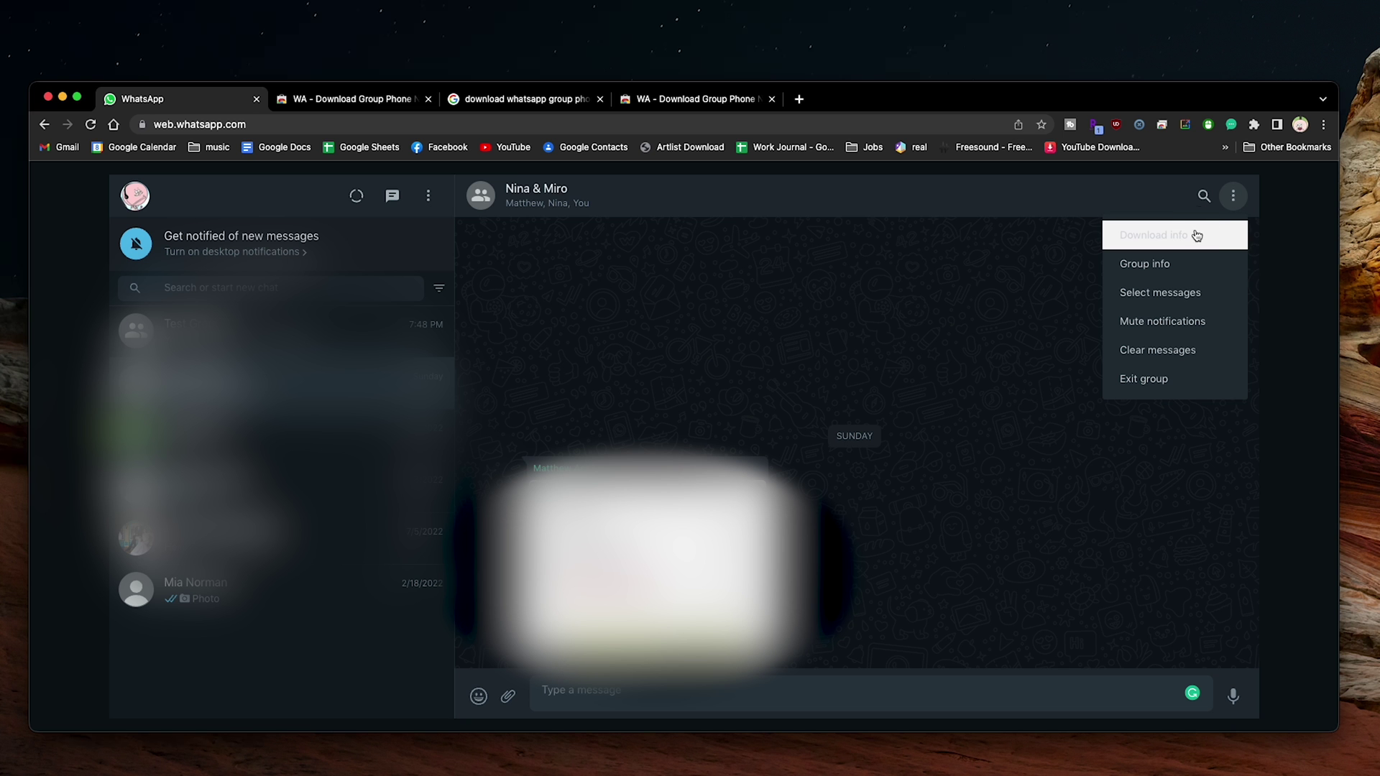
left_click(1197, 236)
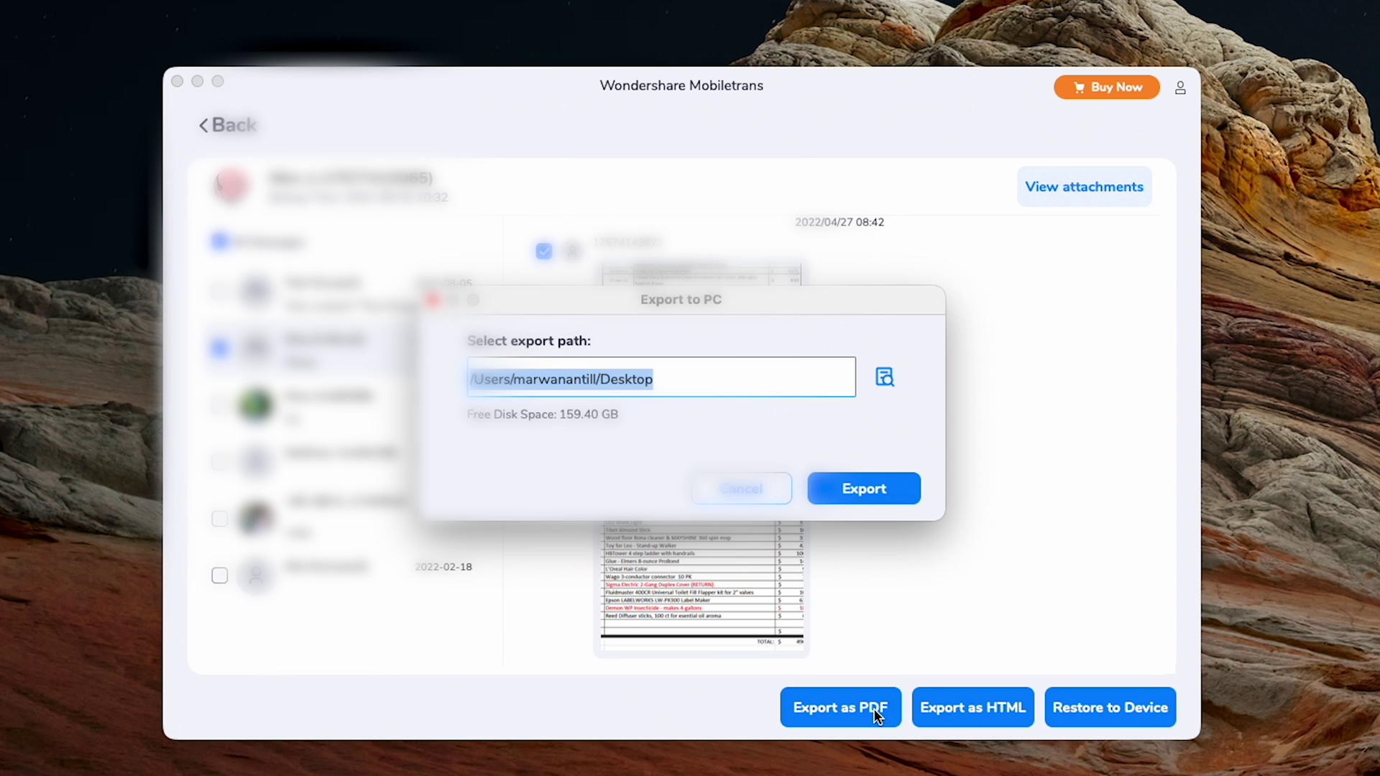
Step: Export the selected WhatsApp chat from MobileTrans as PDF to the Desktop and open the PDF folder inside the exported WhatsApp folder
left_click(854, 493)
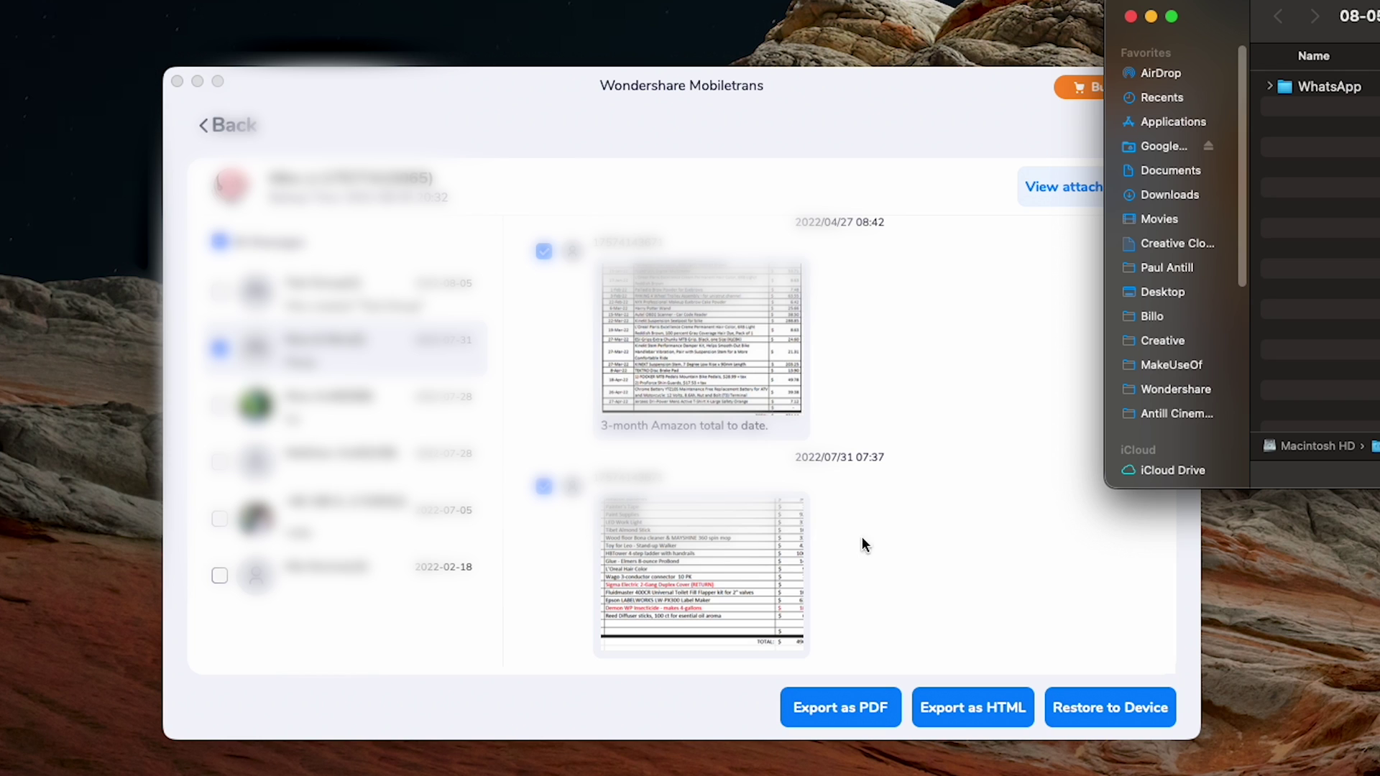
double_click(1326, 87)
double_click(1309, 87)
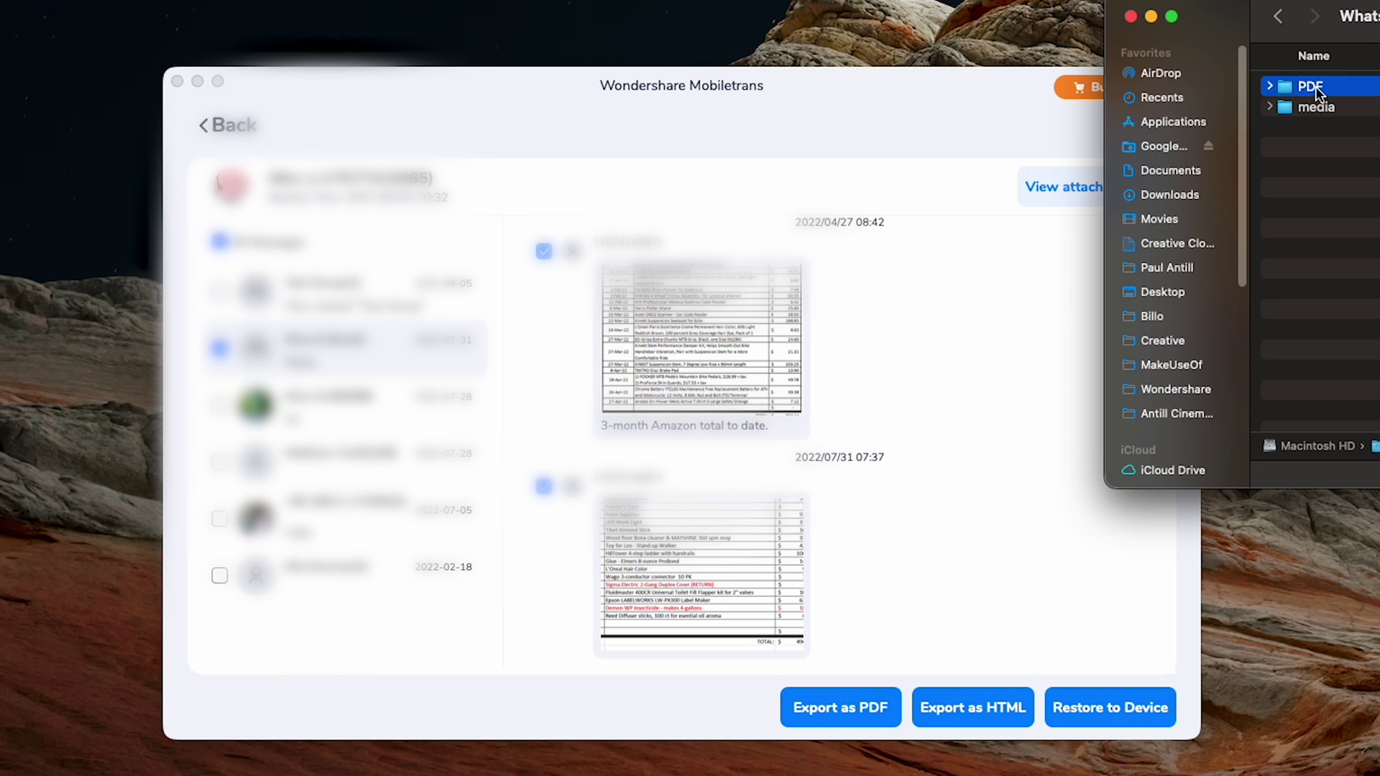
double_click(1322, 86)
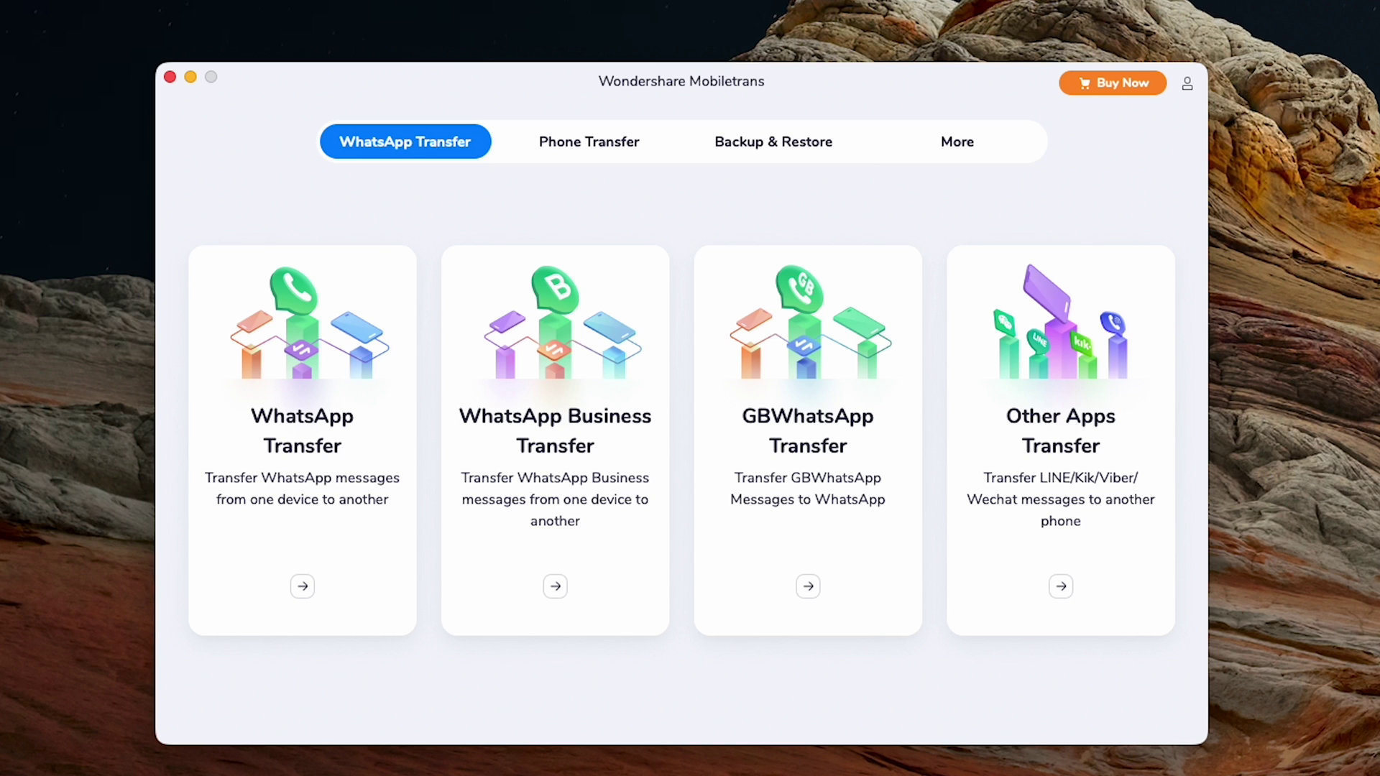
Step: Start an app backup of the iPhone's WhatsApp data to the computer with all data types included
left_click(723, 144)
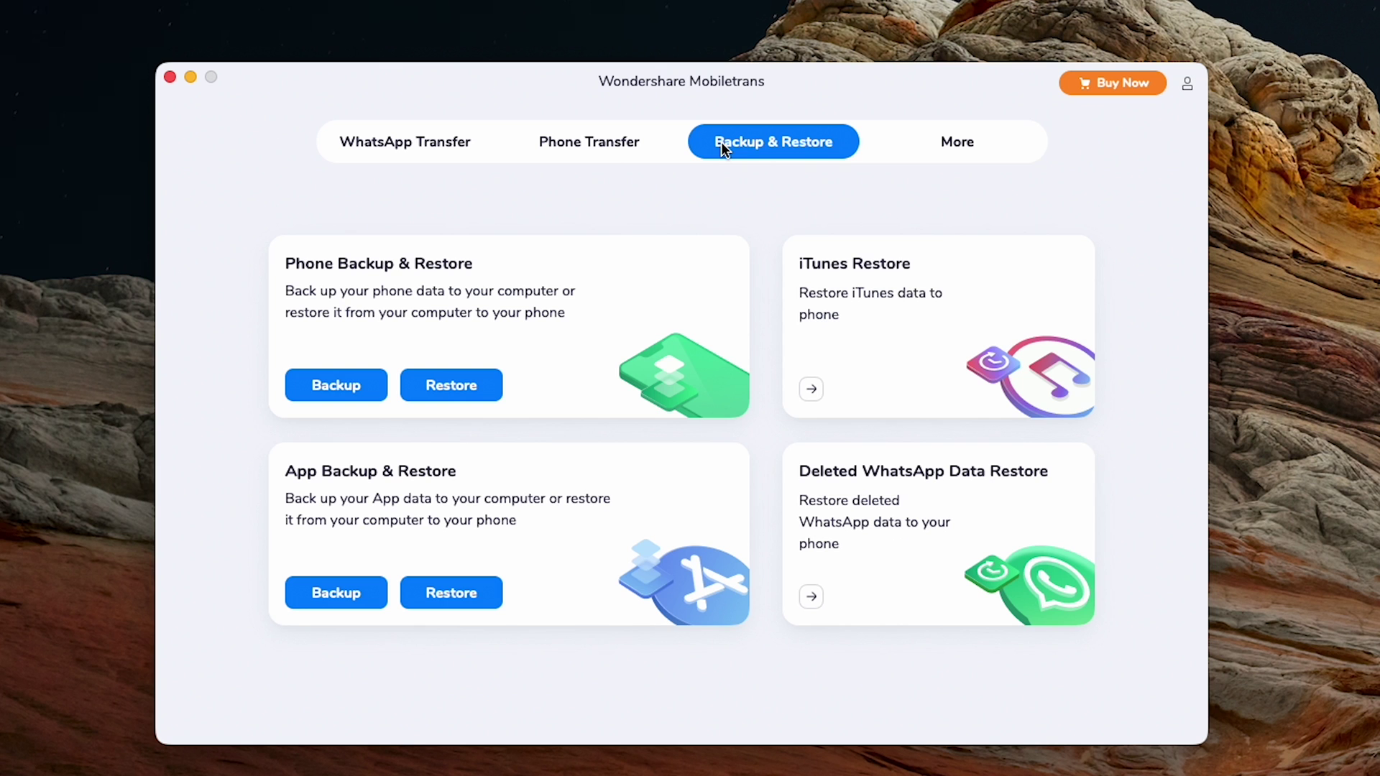
left_click(345, 591)
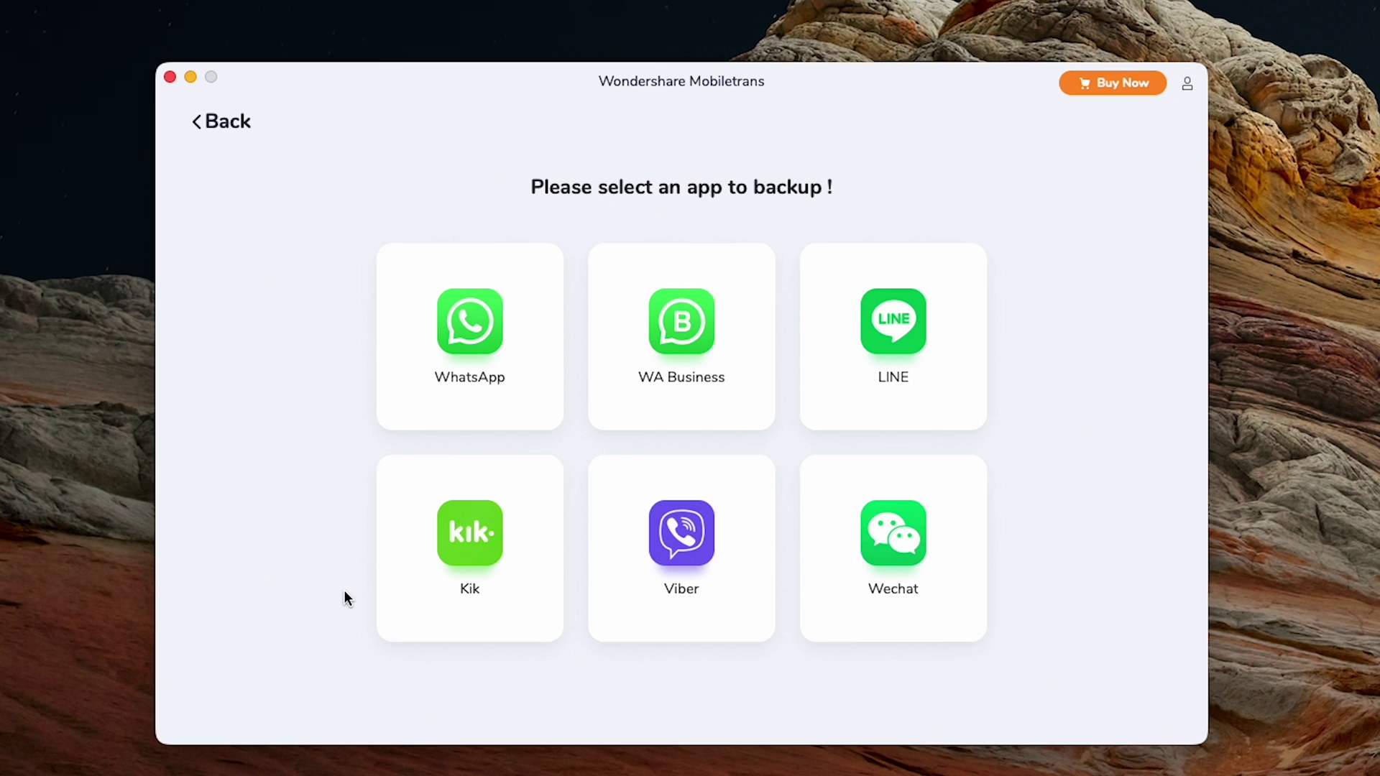
left_click(462, 359)
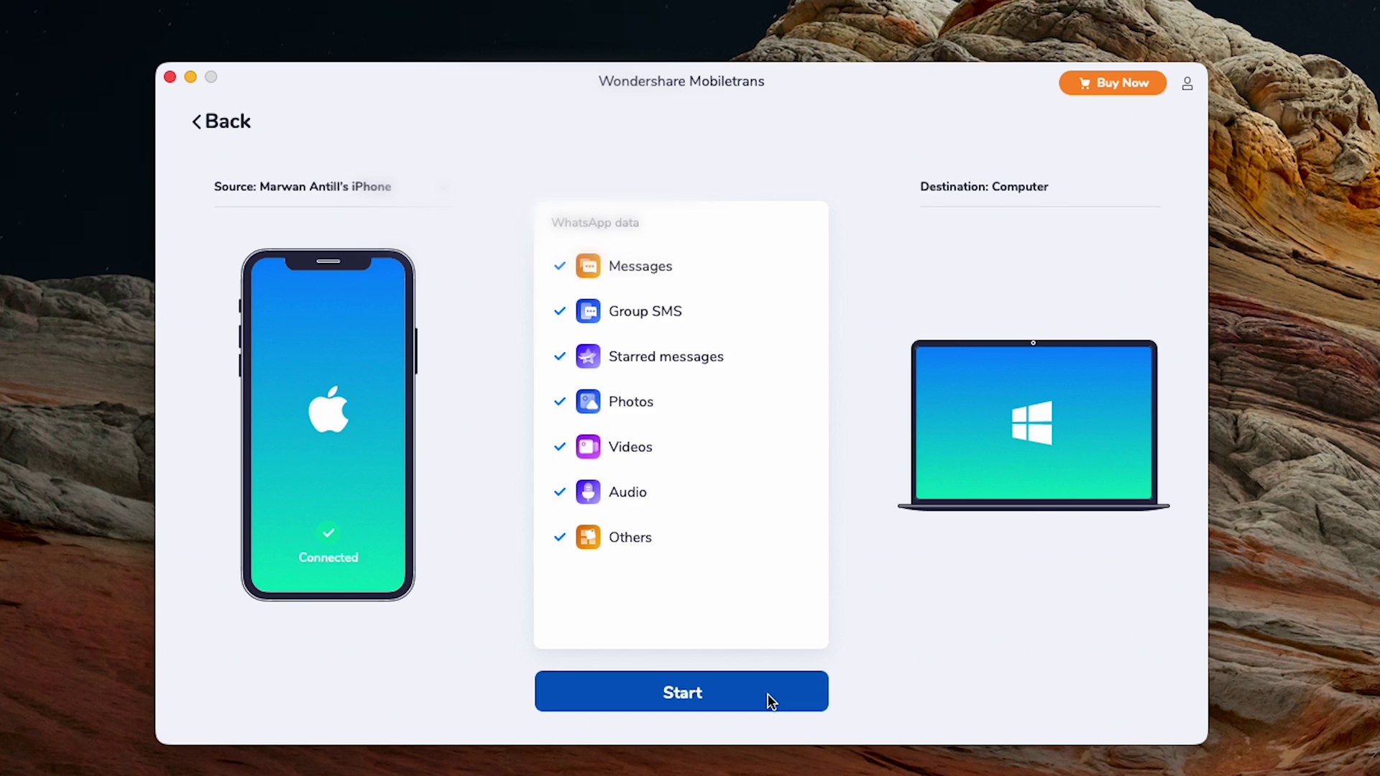
left_click(767, 693)
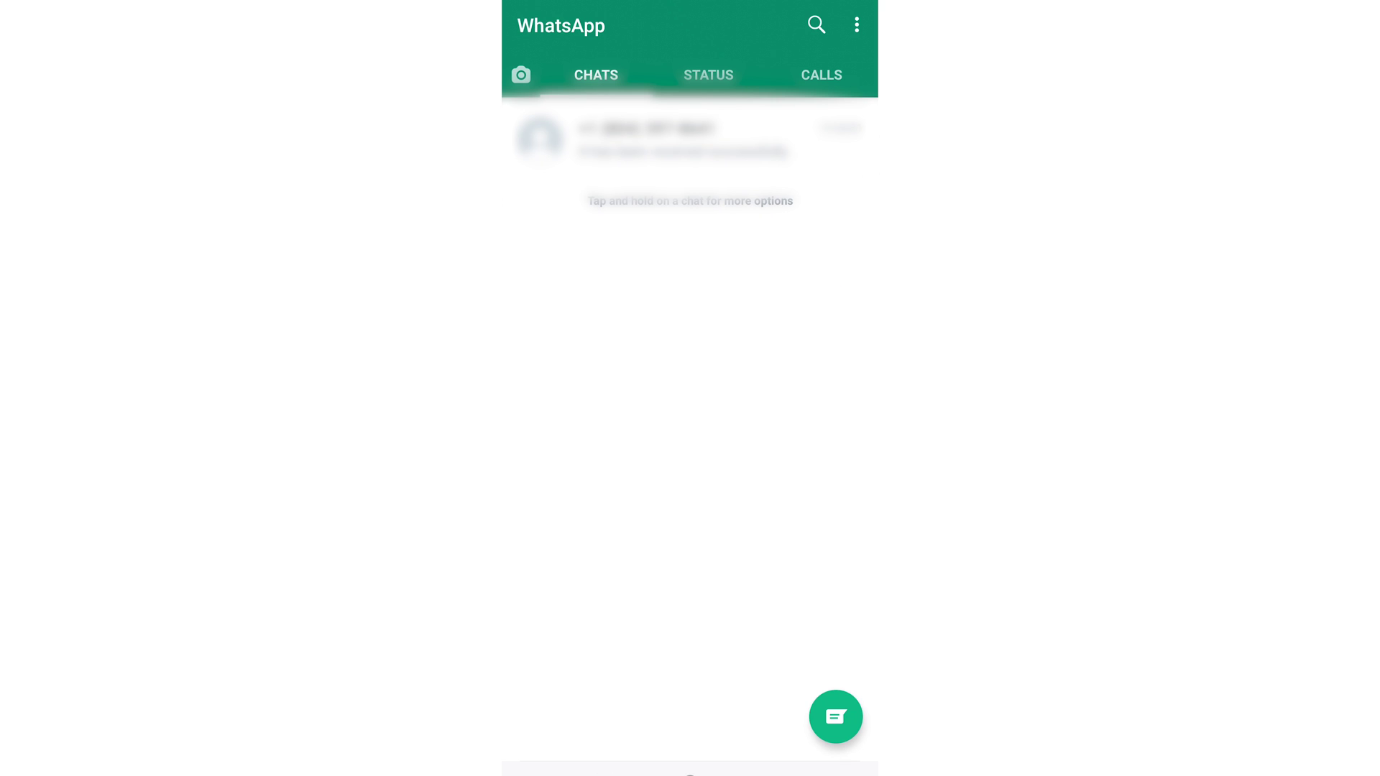
Step: Open the Chat backup page from the Chats settings of WhatsApp on the phone
left_click(857, 24)
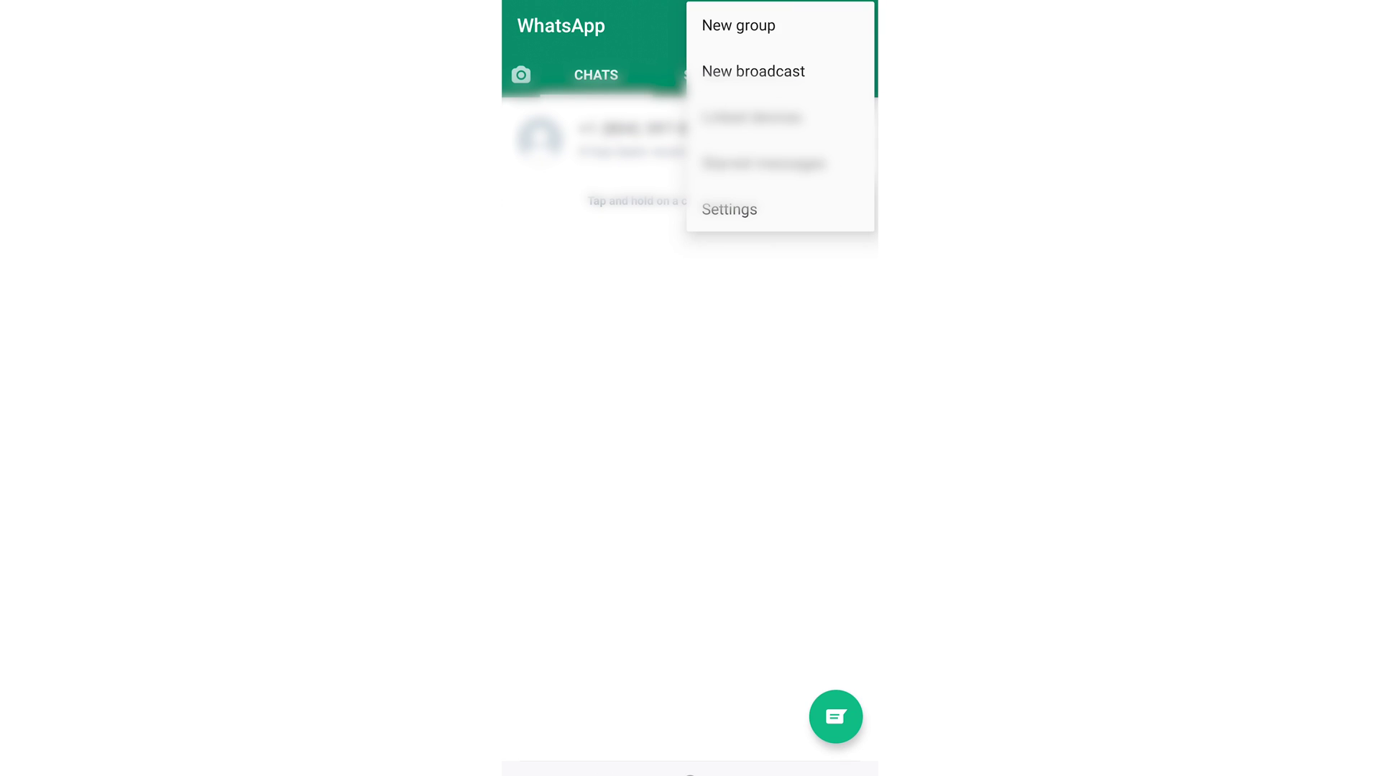
left_click(729, 210)
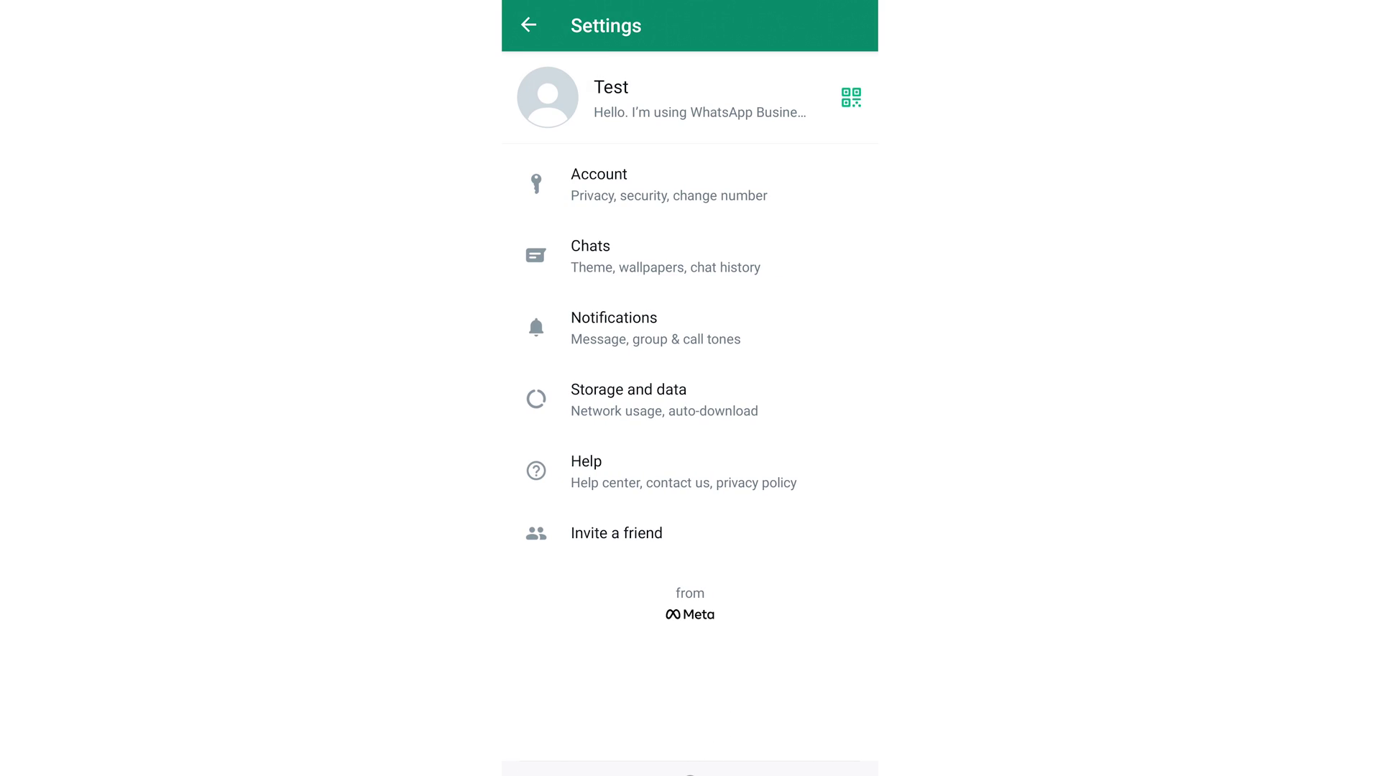
left_click(646, 256)
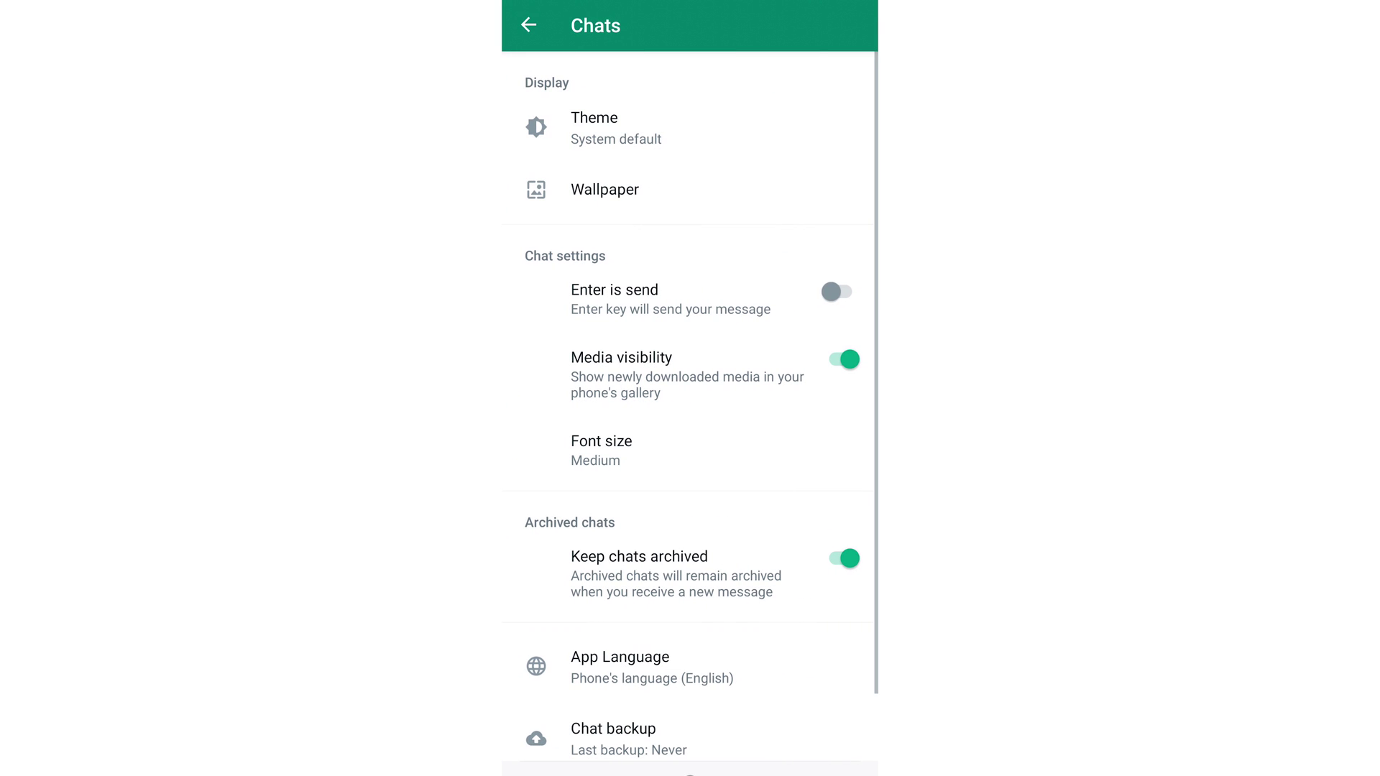
scroll(690, 403, "down", 2)
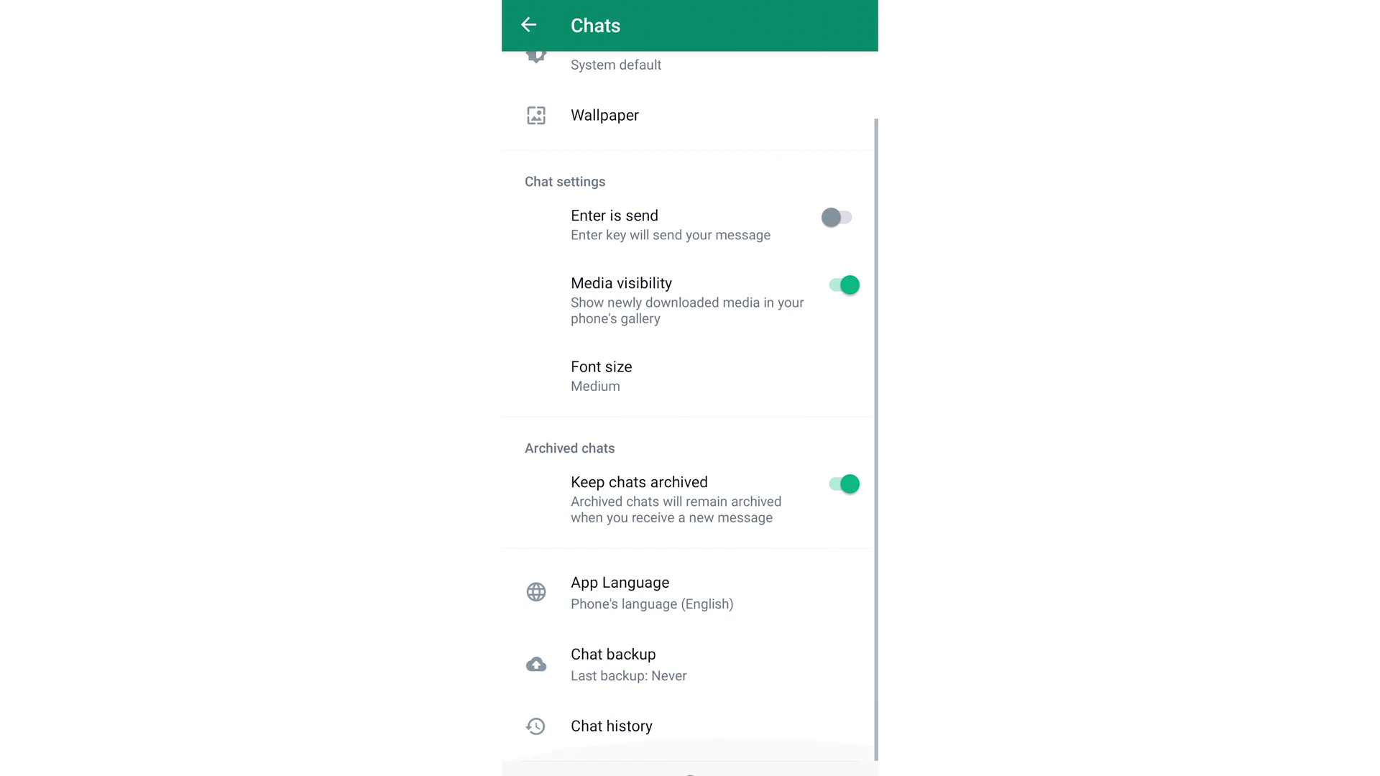
left_click(613, 664)
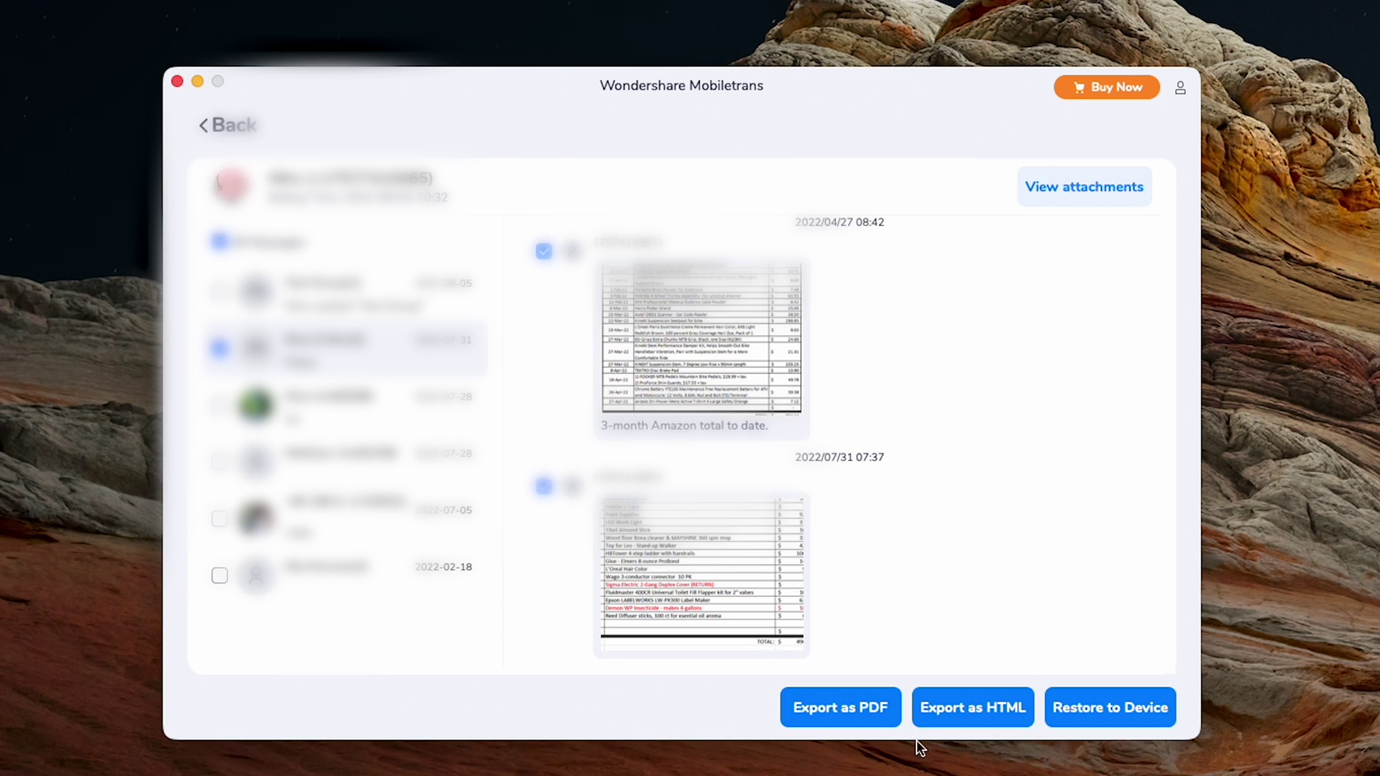
Step: In MobileTrans, export the selected chat as PDF to the Desktop and browse the exported WhatsApp folder to its PDF folder
left_click(873, 708)
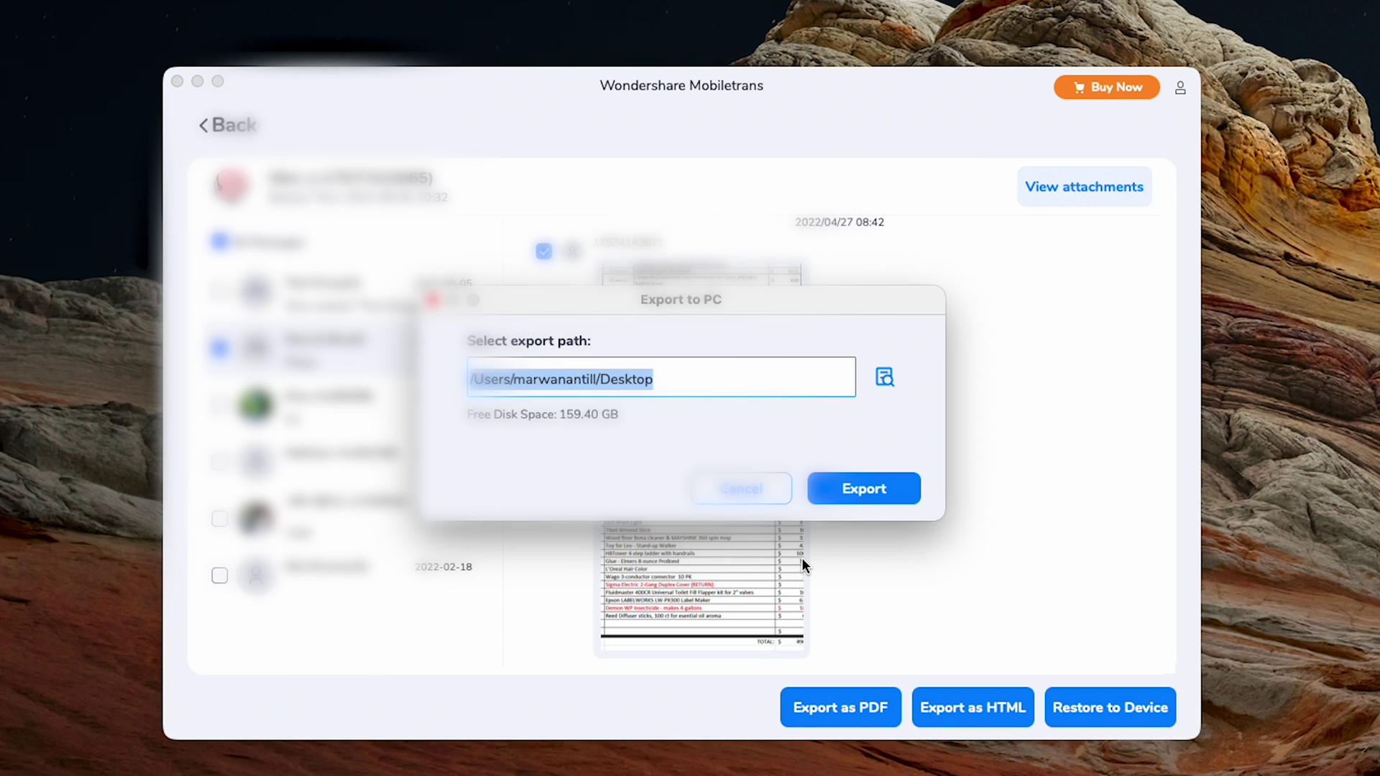
left_click(856, 490)
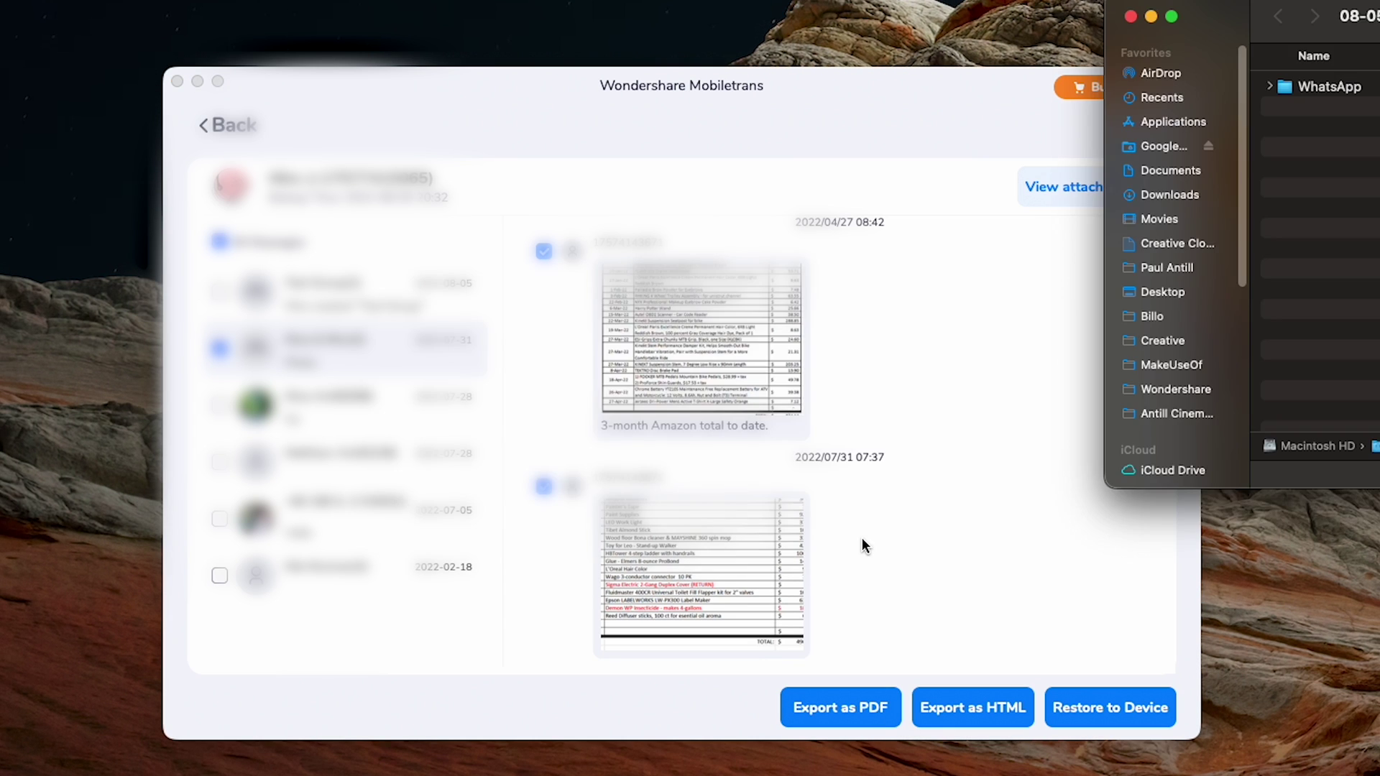
double_click(1327, 87)
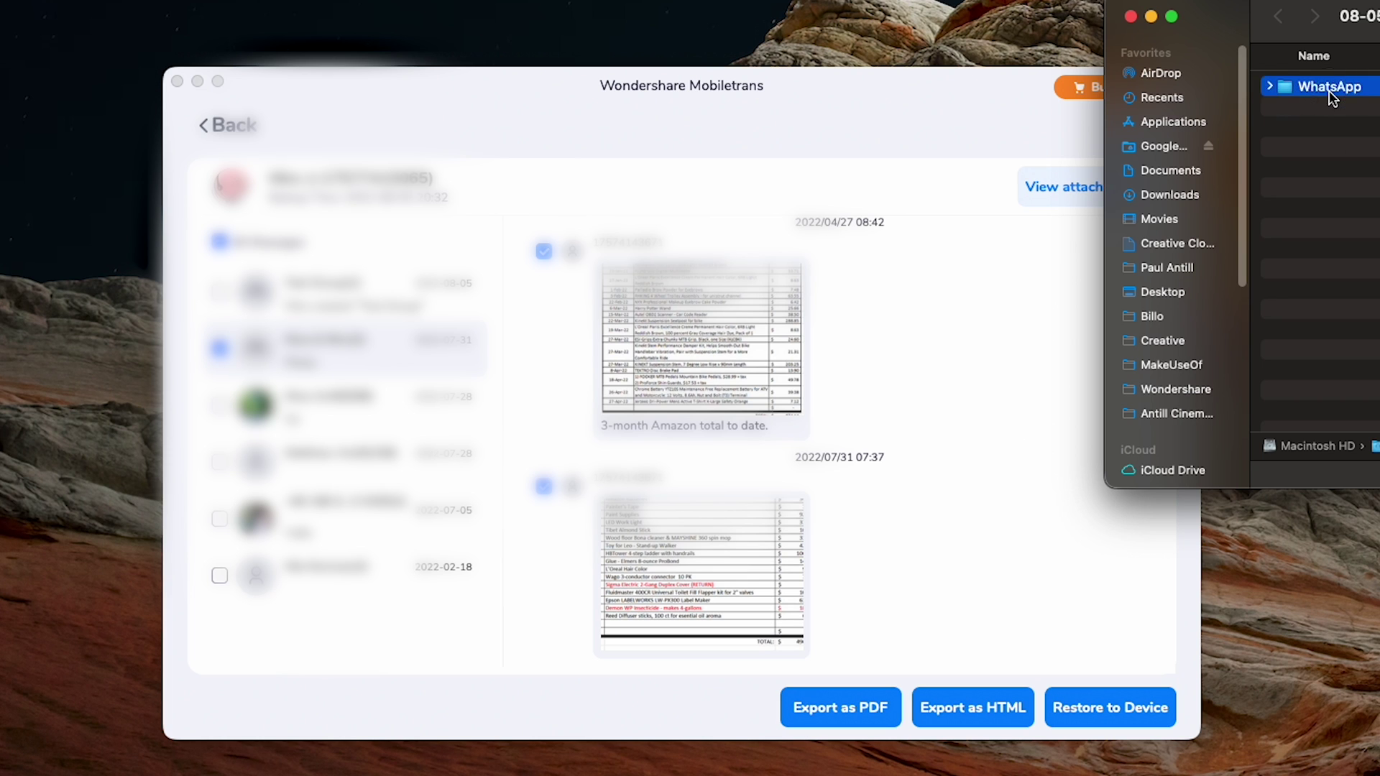
double_click(1315, 87)
left_click_drag(1315, 86, 1313, 85)
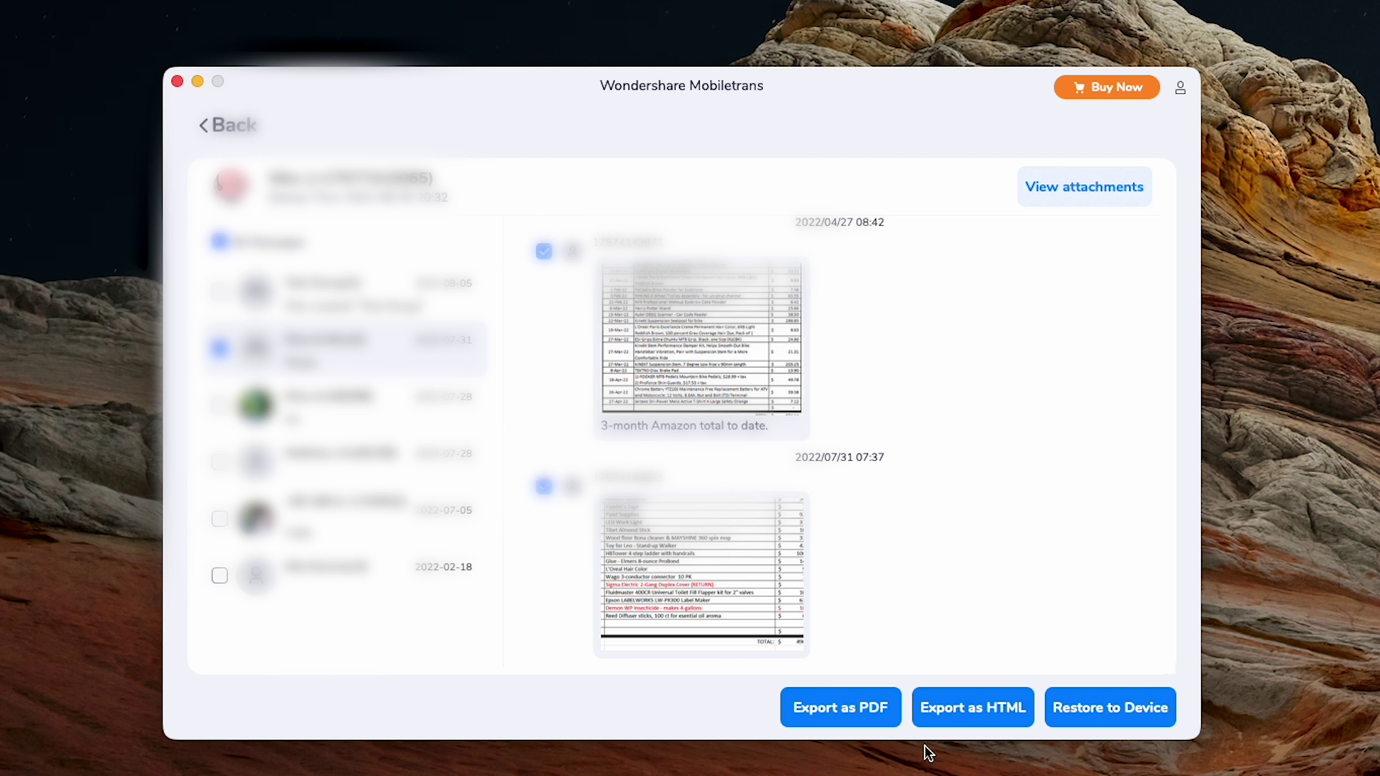
Step: Export the selected chat as PDF once more and open WhatsApp.pdf from the PDF folder of the export
left_click(874, 708)
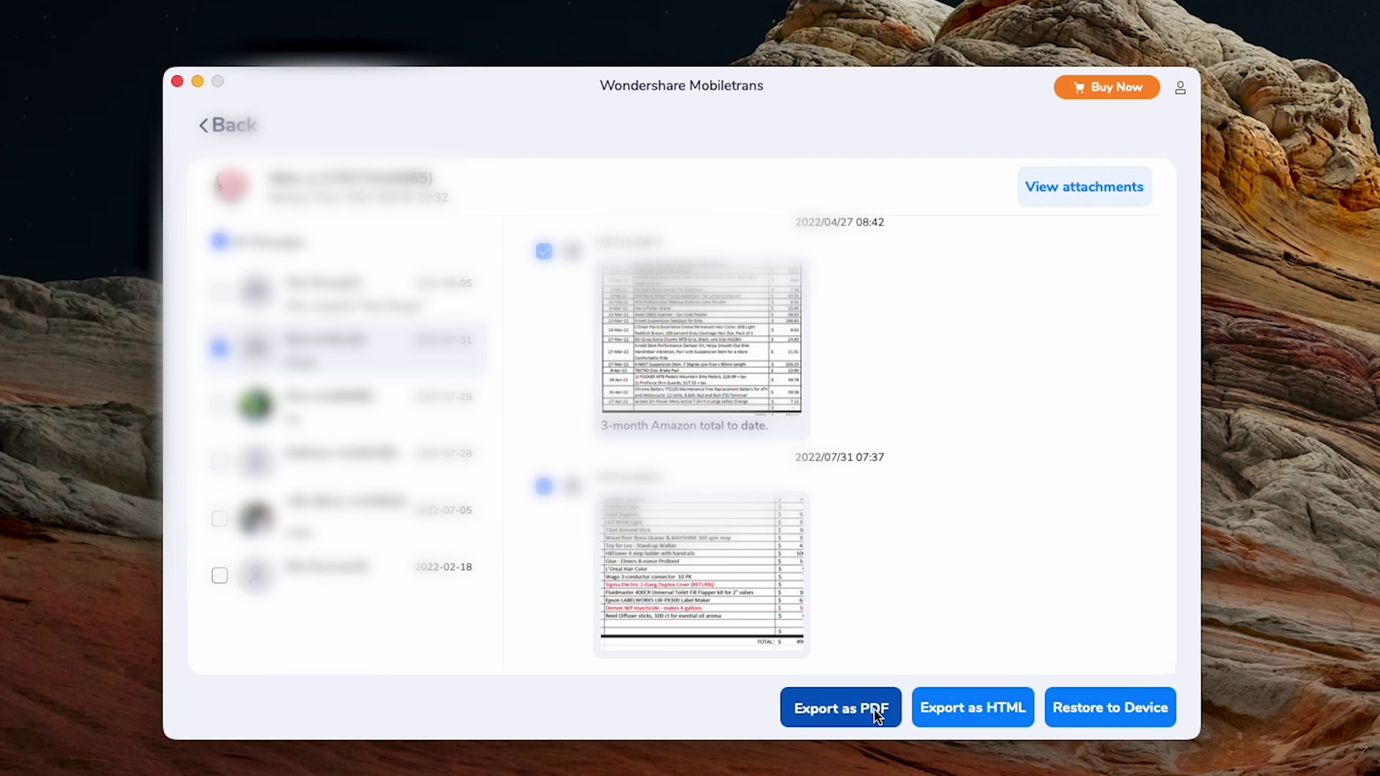
left_click(856, 489)
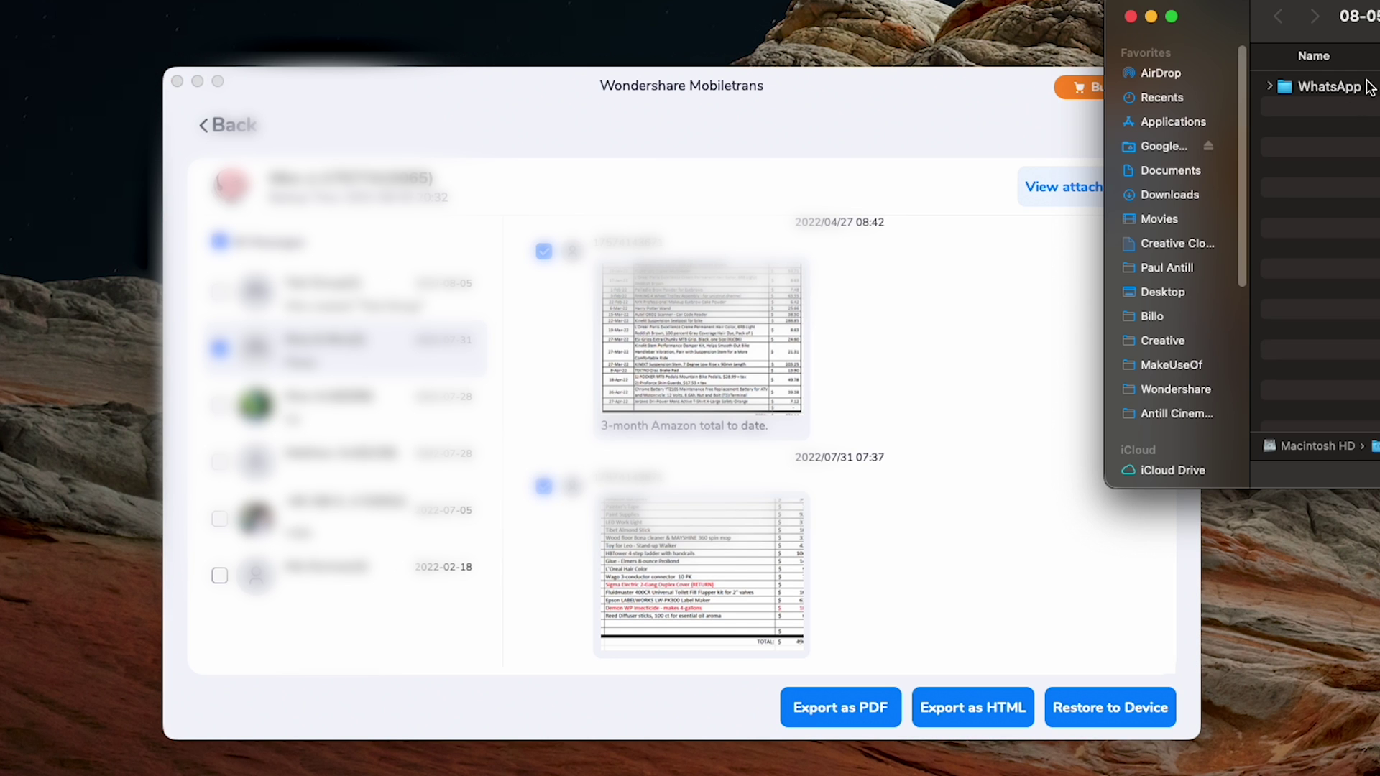
double_click(1329, 86)
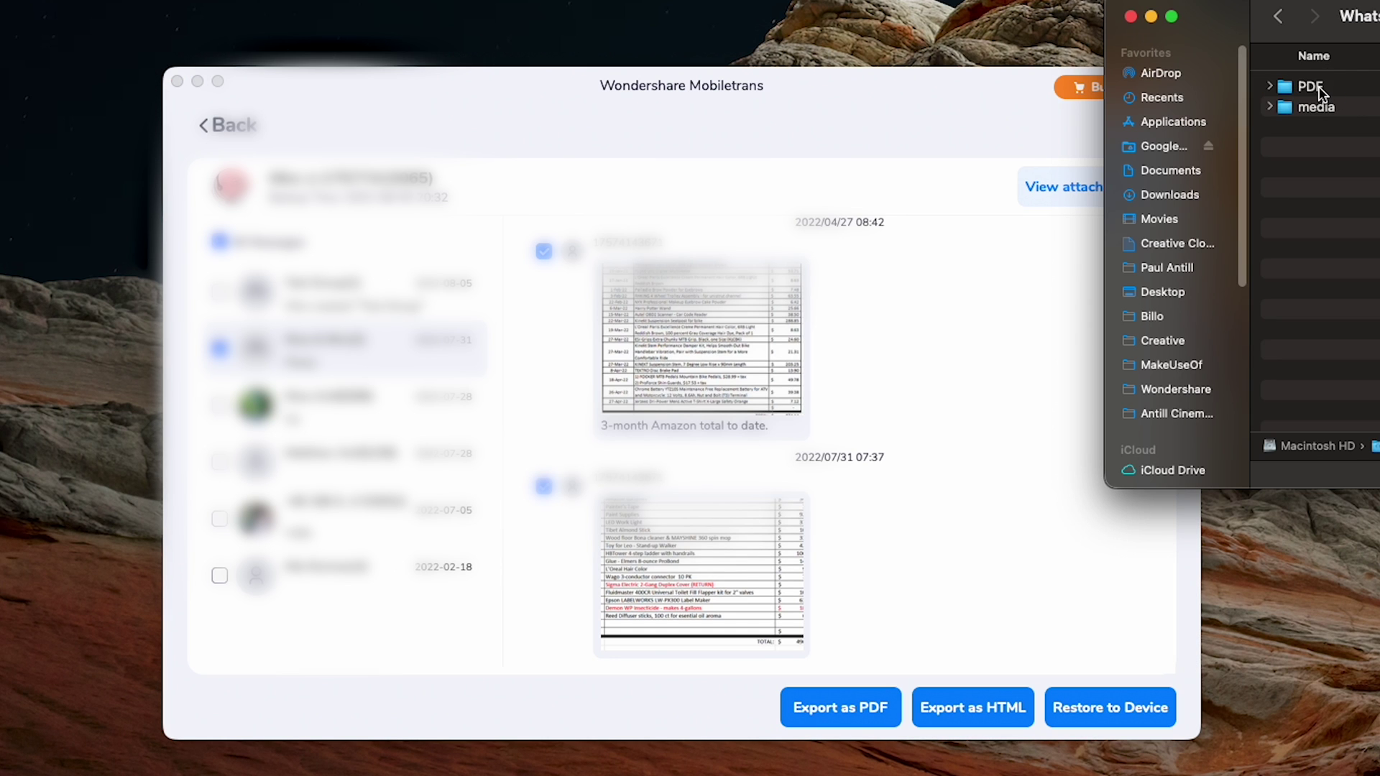
double_click(1309, 87)
double_click(1323, 87)
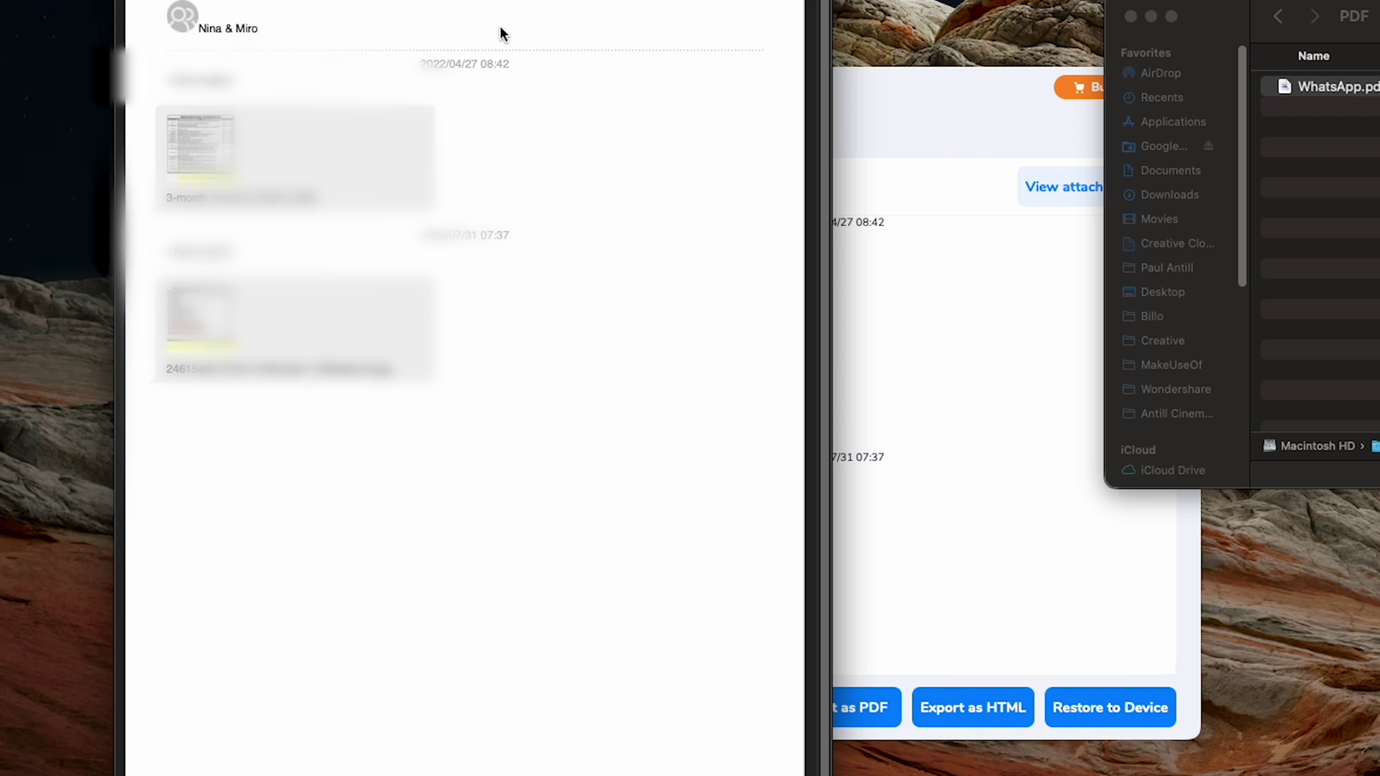